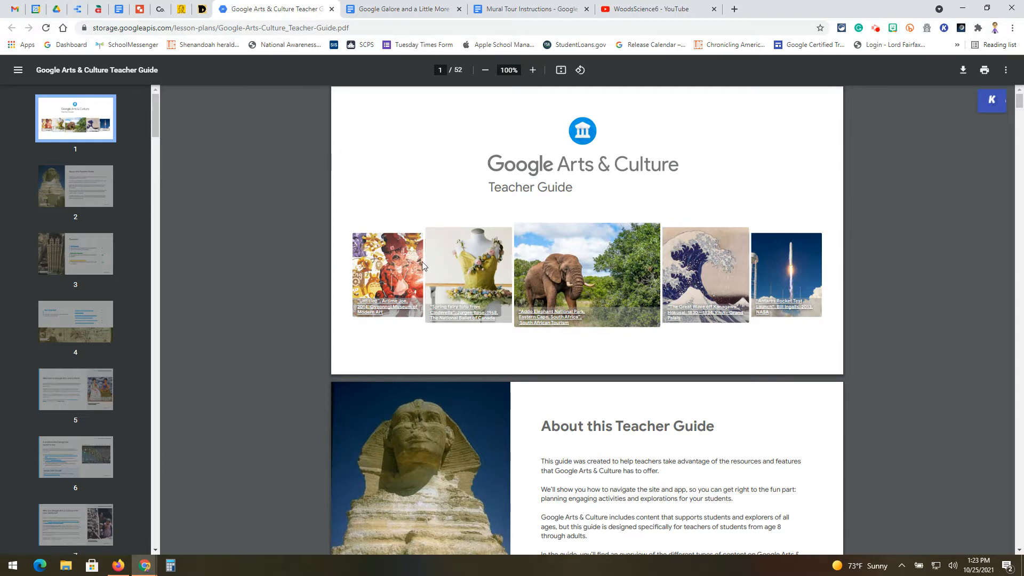
# Read through the opening pages of the Google Arts & Culture Teacher Guide PDF
pyautogui.scroll(-1, 421, 261)
pyautogui.scroll(1, 603, 299)
pyautogui.scroll(-3, 908, 273)
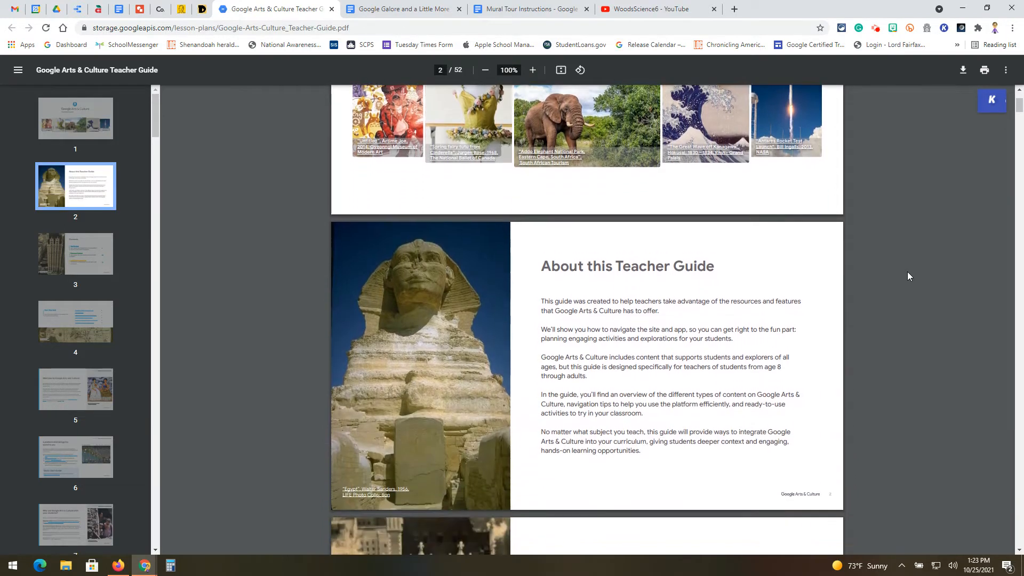
pyautogui.scroll(-7, 907, 276)
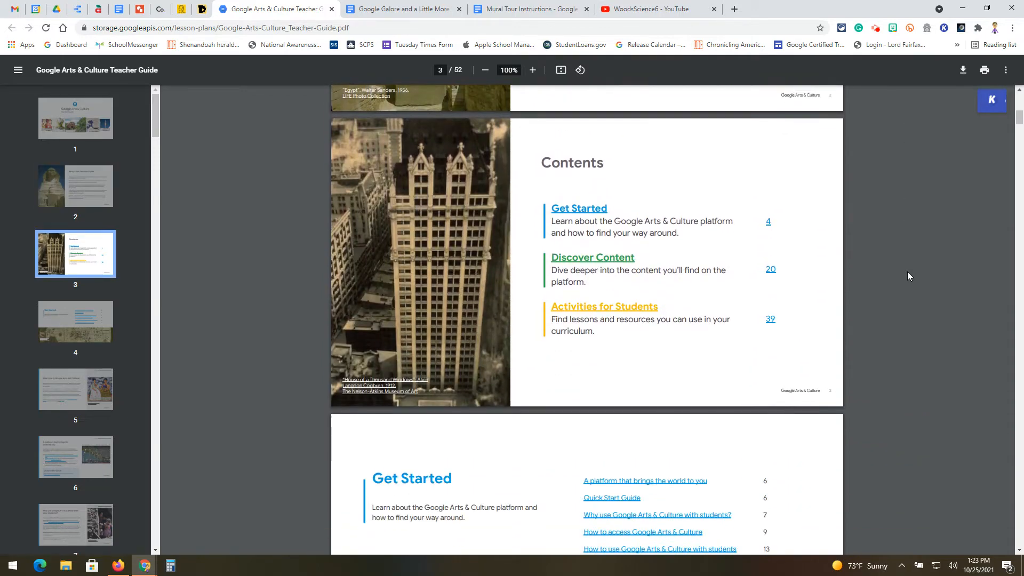
pyautogui.scroll(-2, 908, 276)
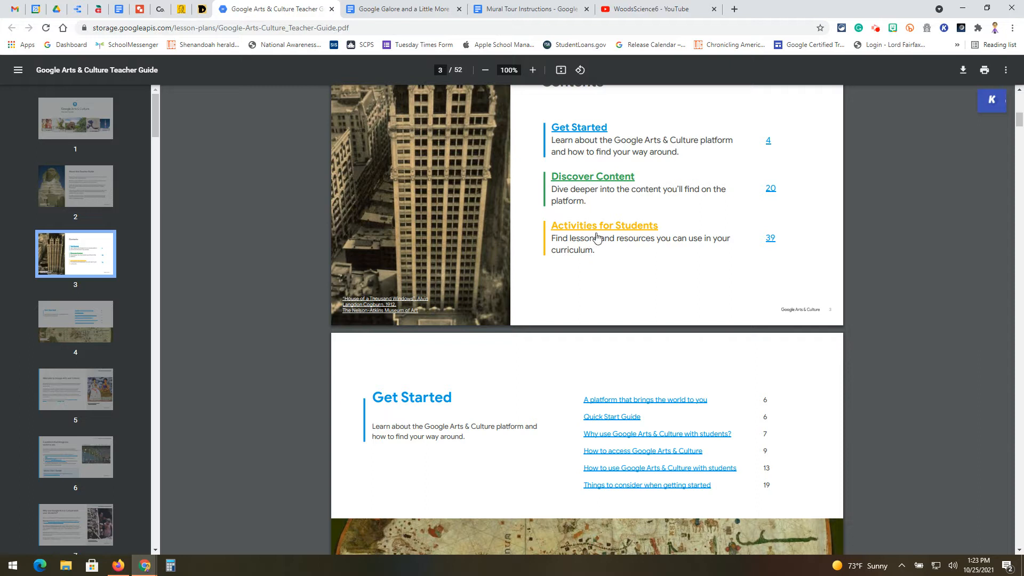
pyautogui.scroll(-4, 911, 293)
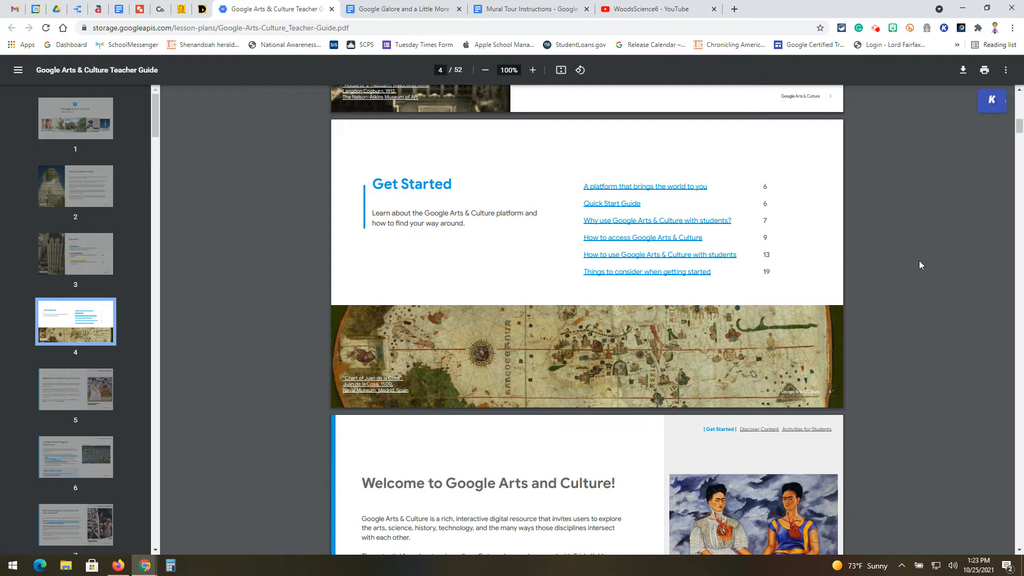
pyautogui.scroll(-5, 919, 263)
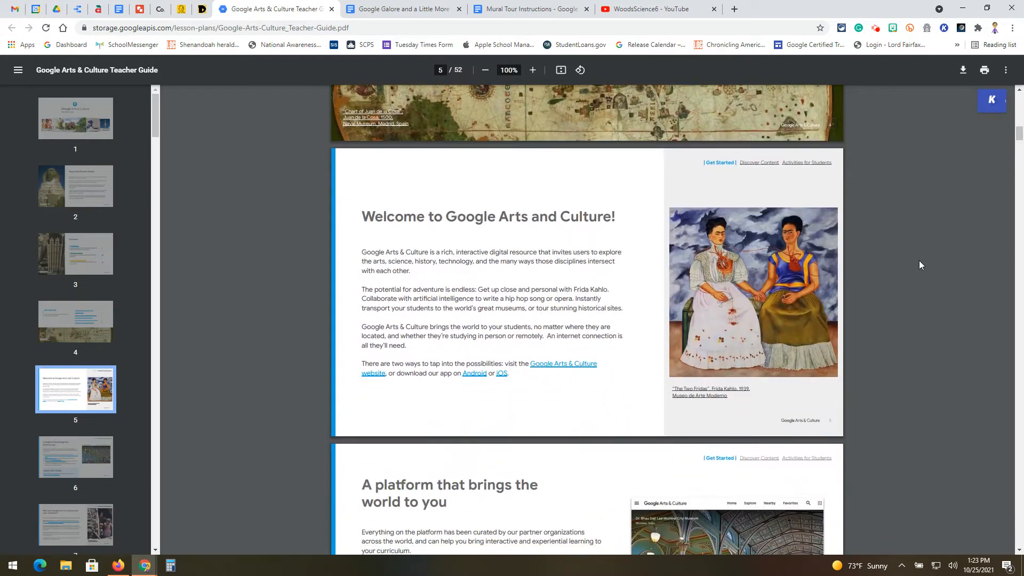
pyautogui.scroll(-3, 919, 265)
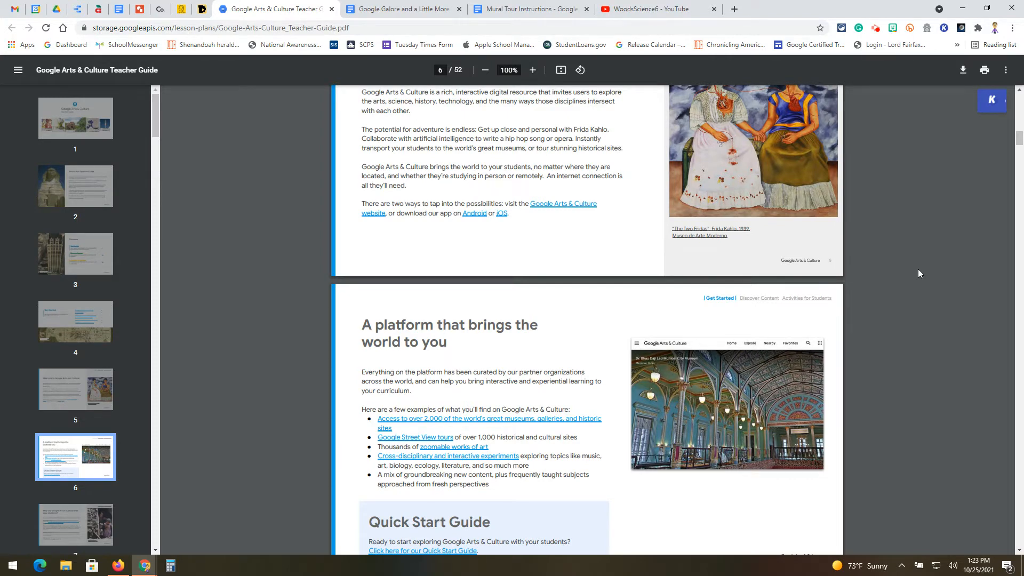
pyautogui.scroll(-2, 918, 274)
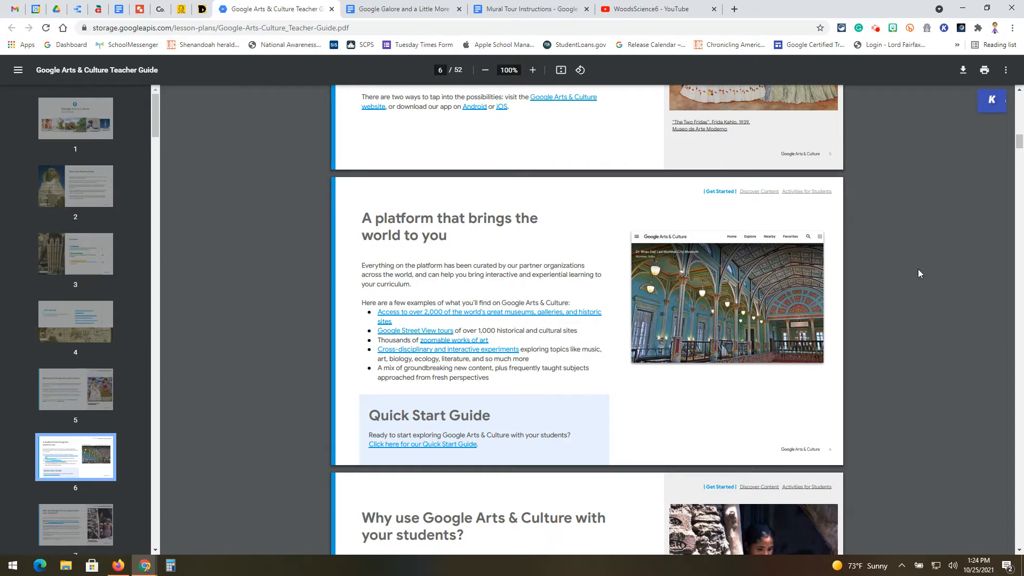
pyautogui.scroll(9, 918, 273)
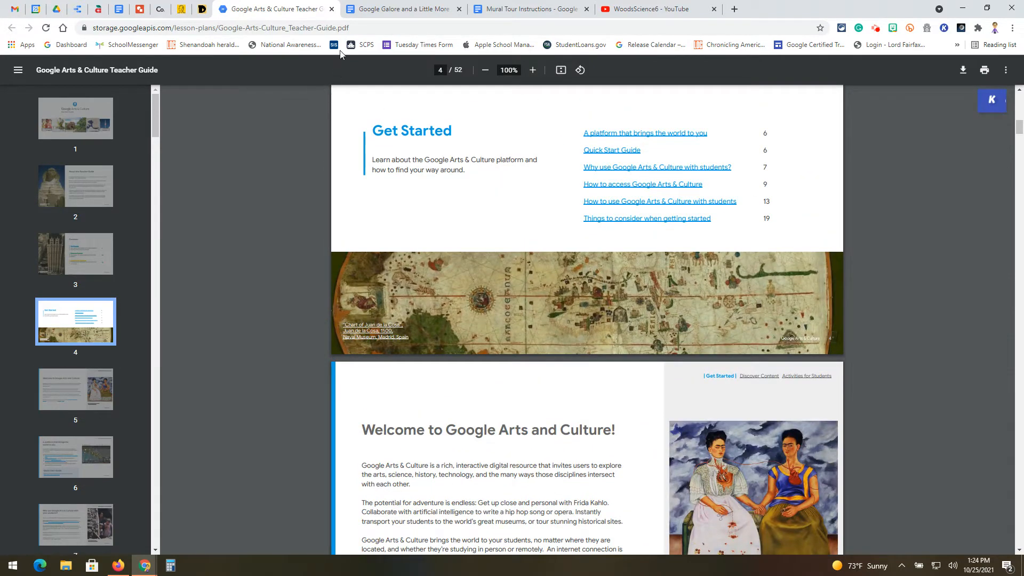
# Switch to the Google Galore document and open the Watermark panel
pyautogui.click(332, 10)
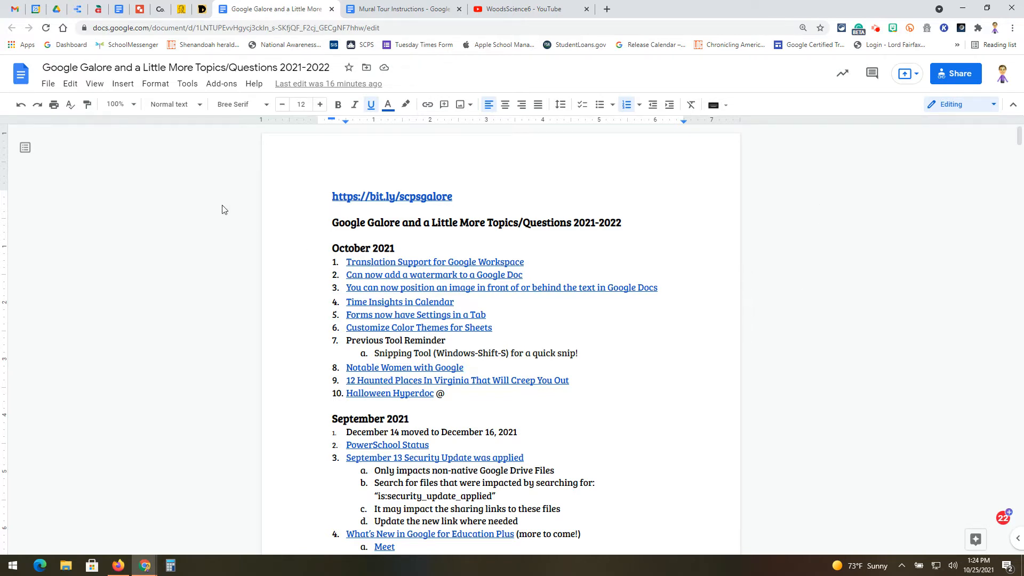
pyautogui.click(122, 86)
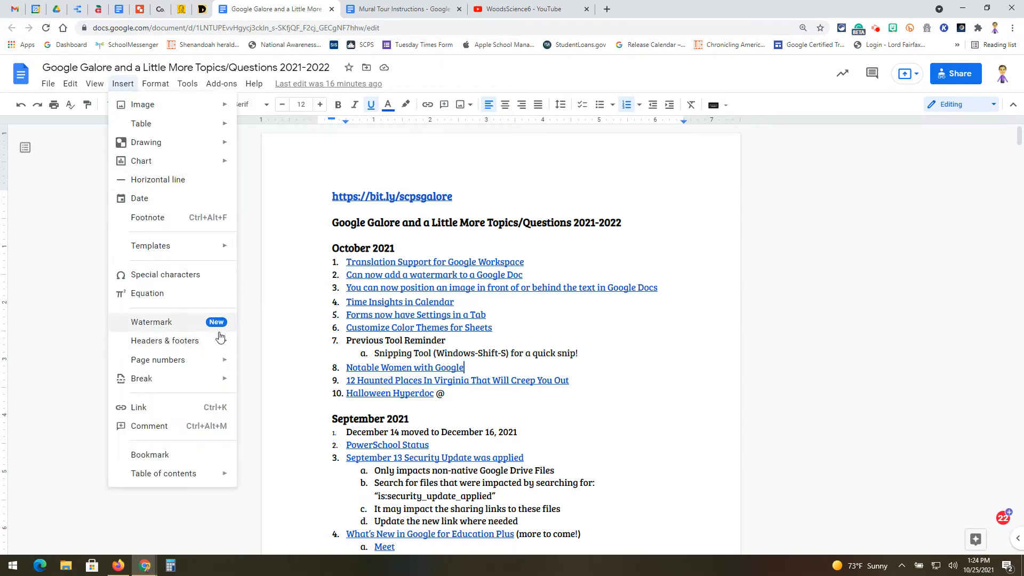
pyautogui.click(160, 322)
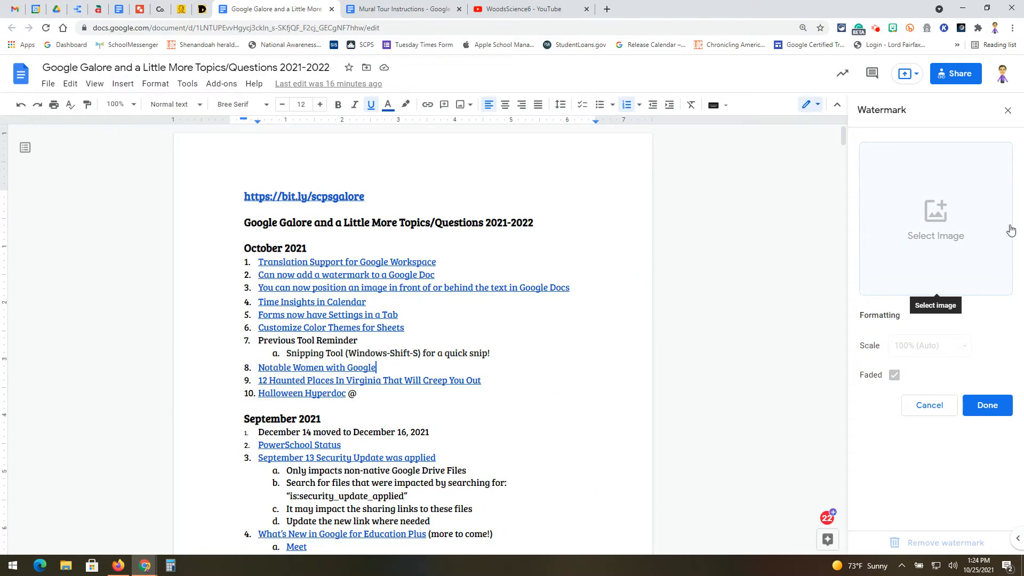
# Insert an orange DRAFT stamp as the watermark image, found by searching Google Images for draft
pyautogui.click(934, 213)
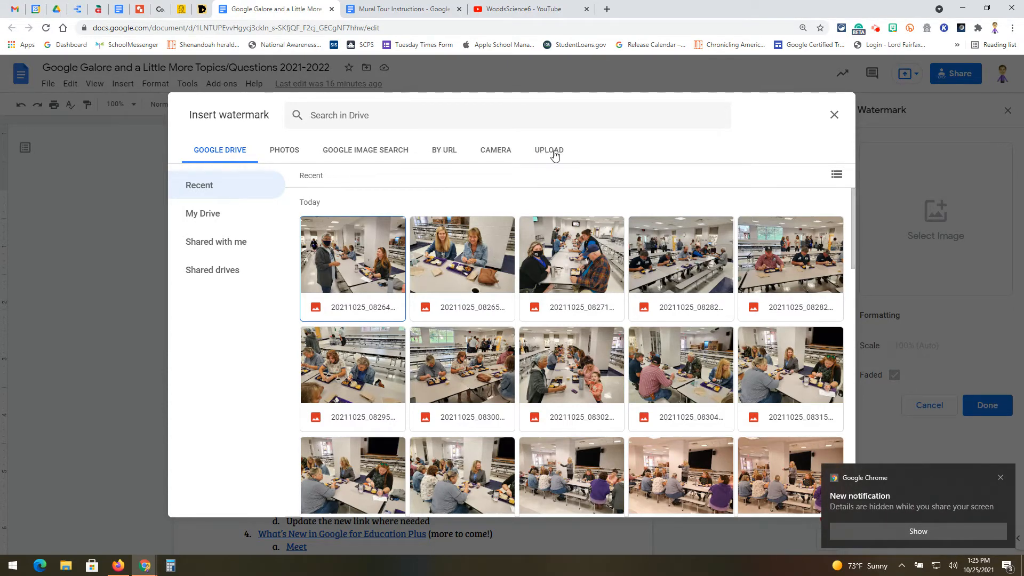
pyautogui.click(366, 154)
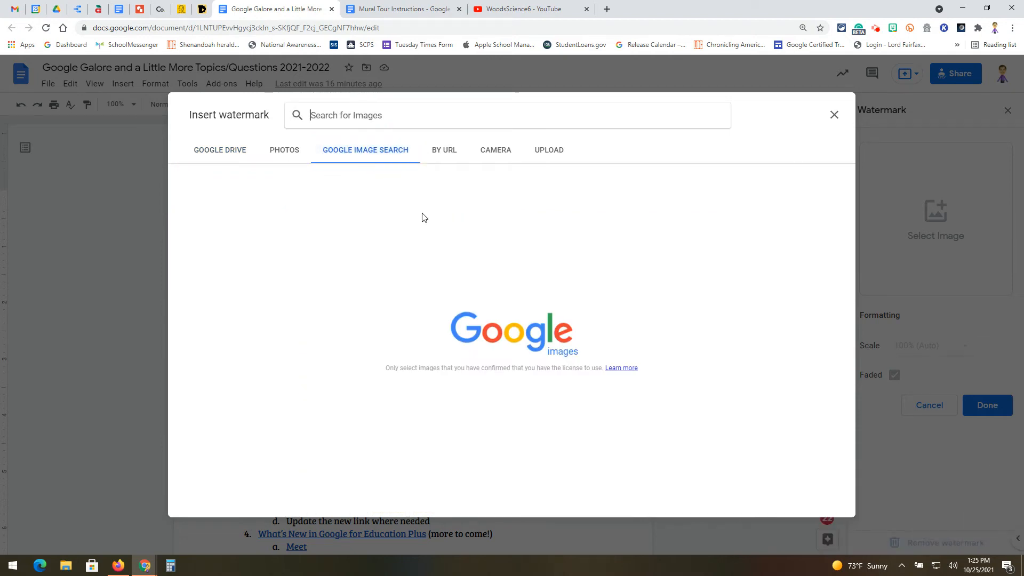
pyautogui.write('draft')
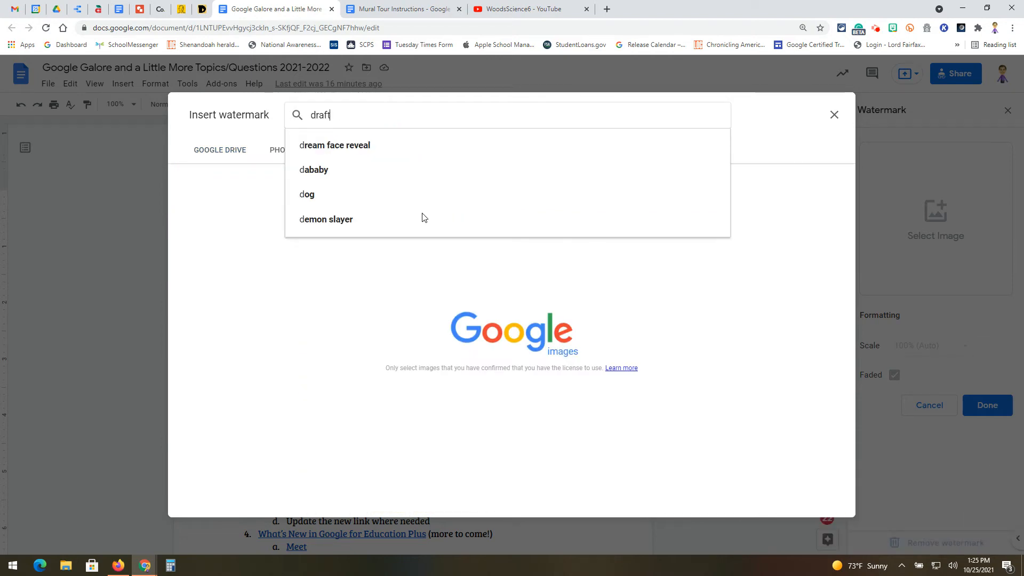
pyautogui.click(422, 216)
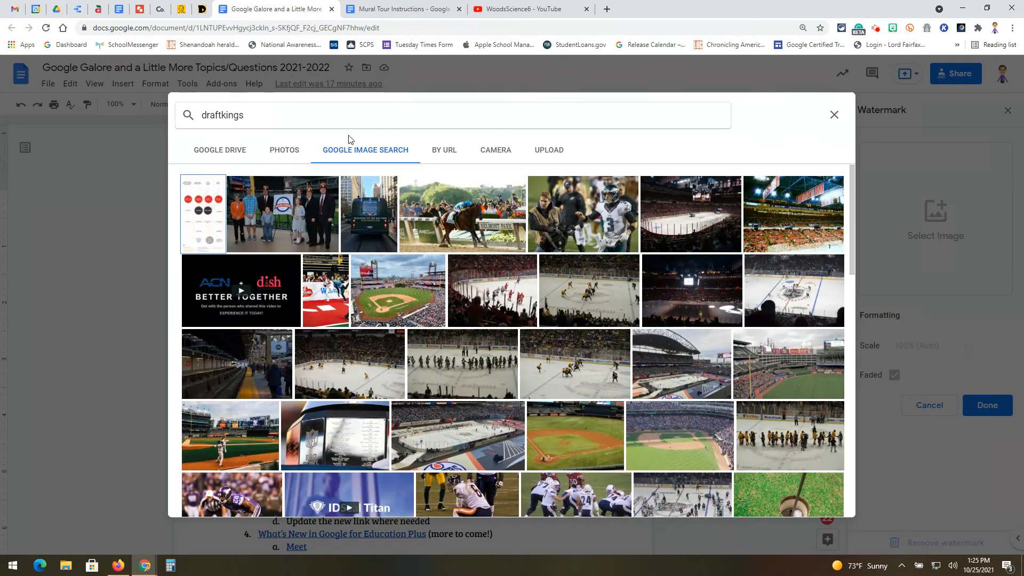
pyautogui.click(306, 117)
pyautogui.press('BackSpace')
pyautogui.press('BackSpace')
pyautogui.press('BackSpace')
pyautogui.press('BackSpace')
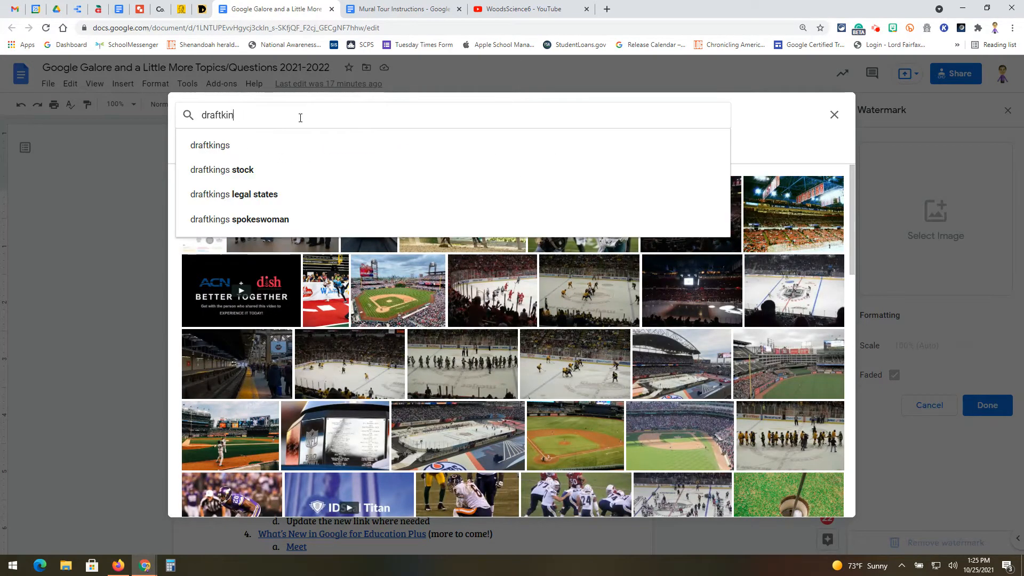
pyautogui.press('BackSpace')
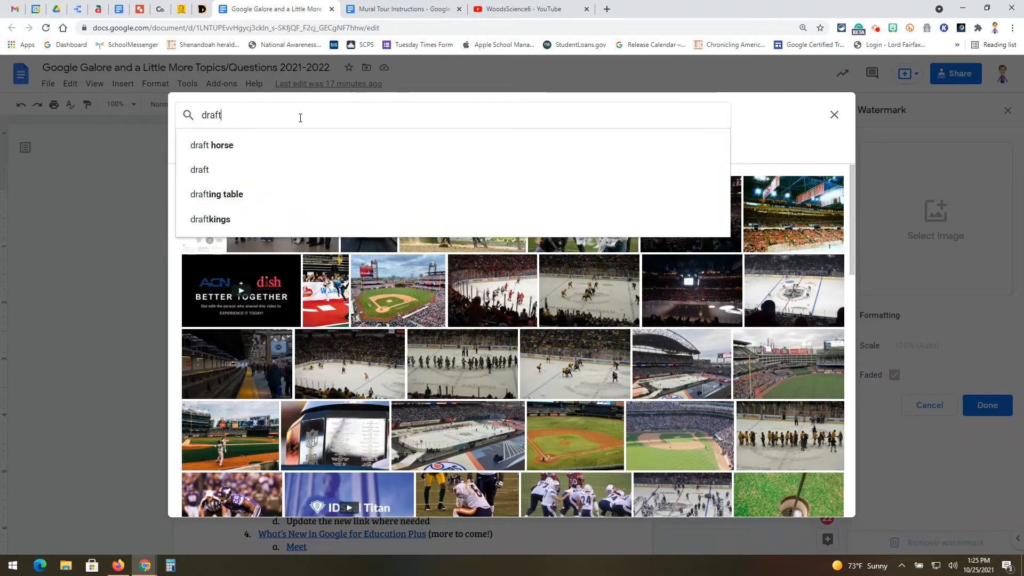
pyautogui.press('Return')
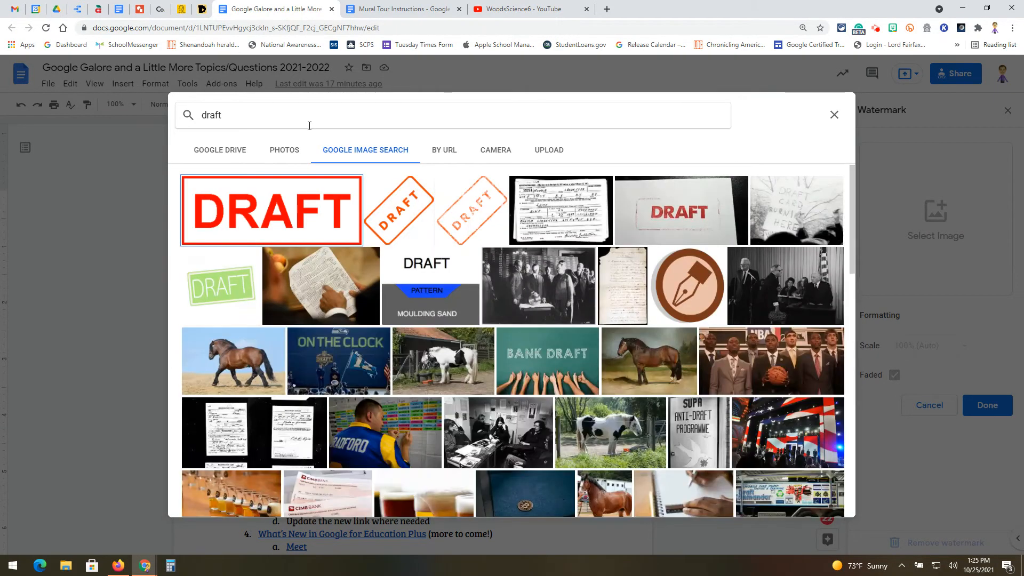
pyautogui.click(402, 214)
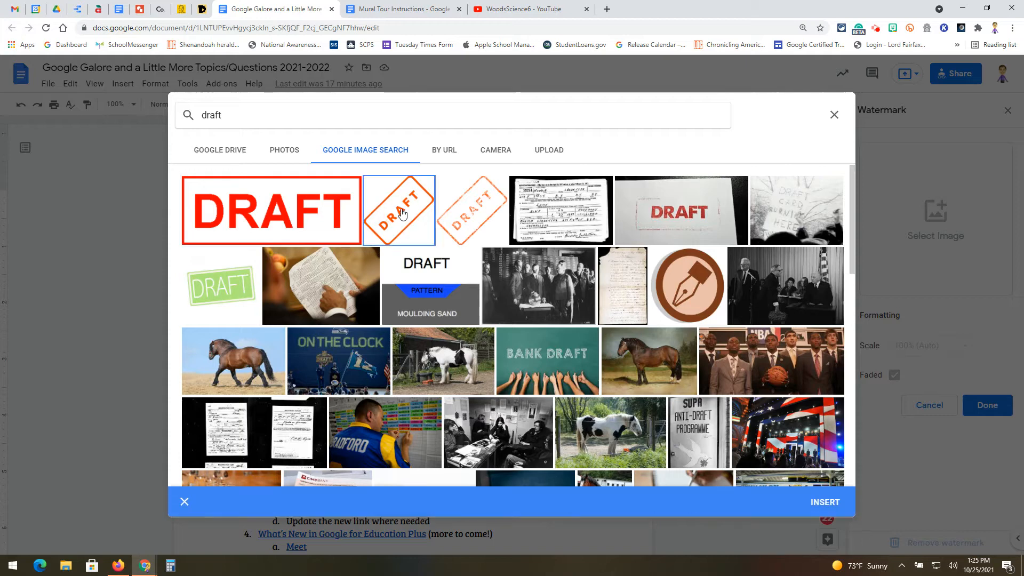
pyautogui.click(827, 500)
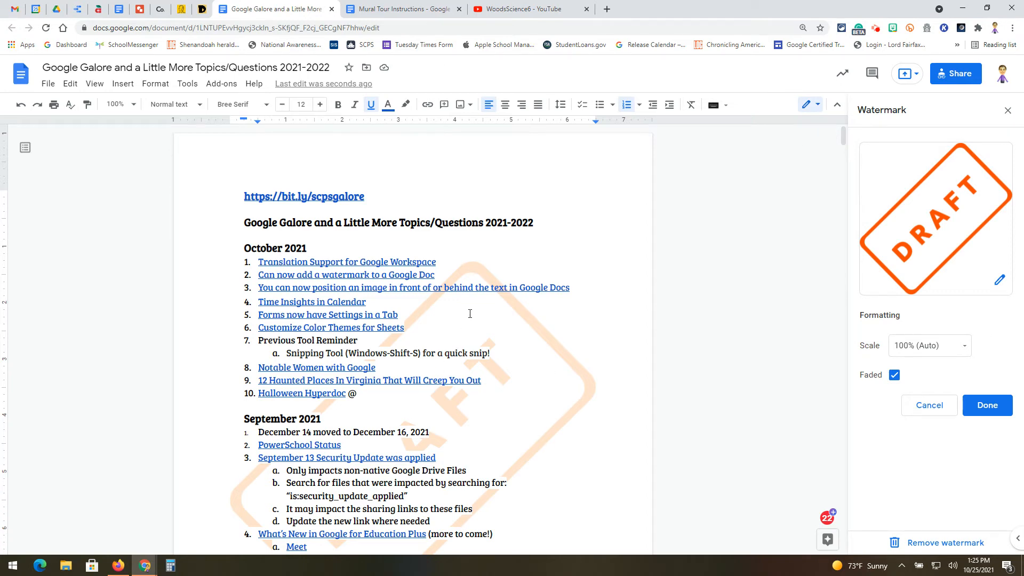
# Review how the watermark appears across the document's pages
pyautogui.scroll(-10, 470, 314)
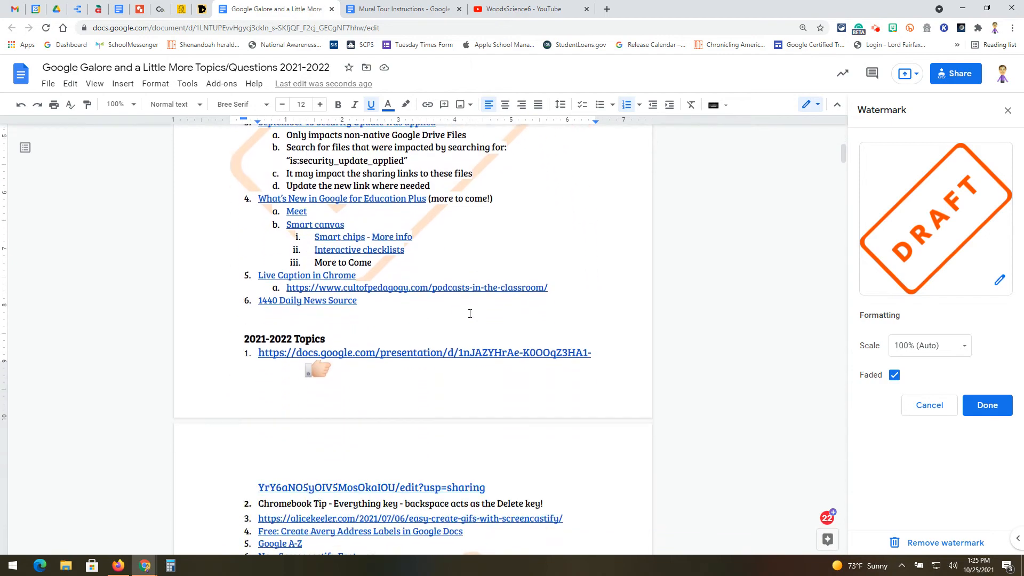
pyautogui.scroll(-10, 470, 313)
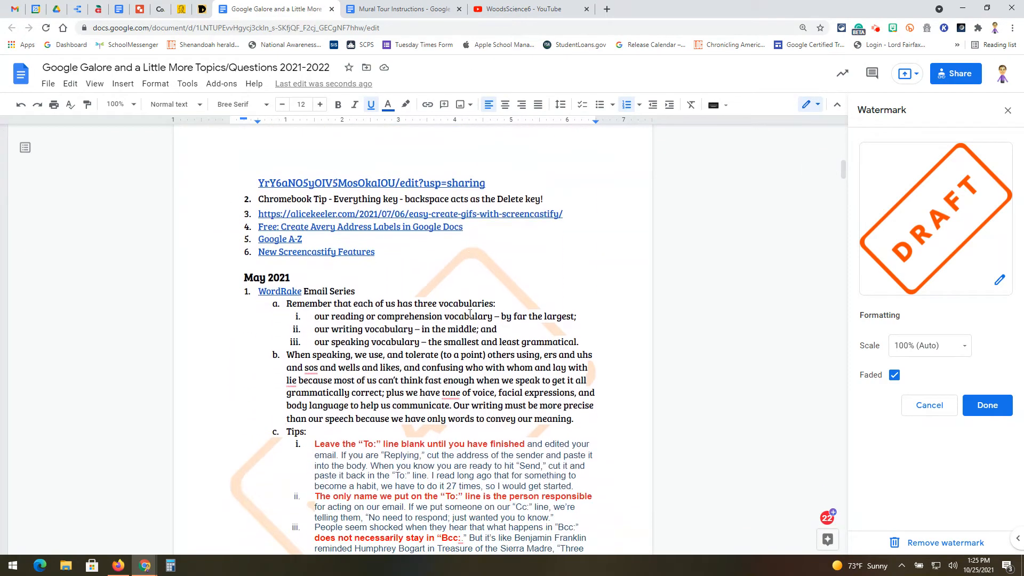
pyautogui.scroll(3, 470, 314)
pyautogui.scroll(4, 470, 314)
pyautogui.scroll(4, 470, 313)
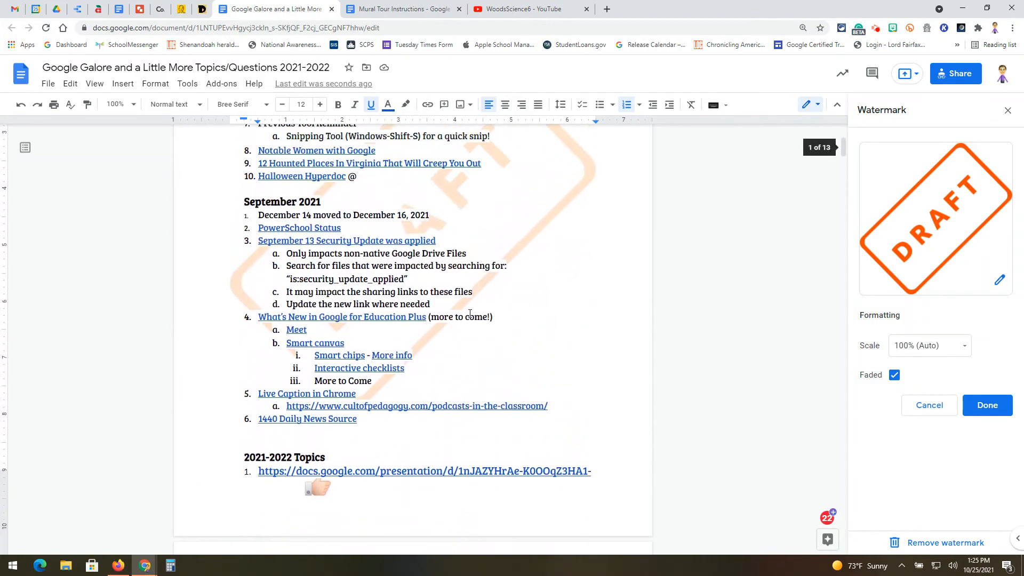
pyautogui.scroll(-3, 470, 313)
pyautogui.scroll(-7, 470, 313)
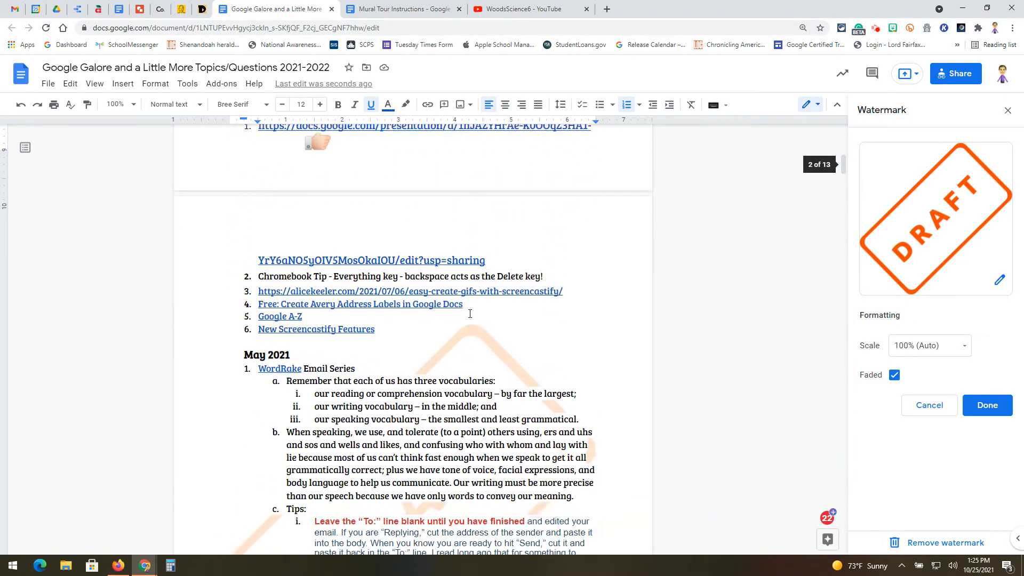
pyautogui.scroll(12, 470, 313)
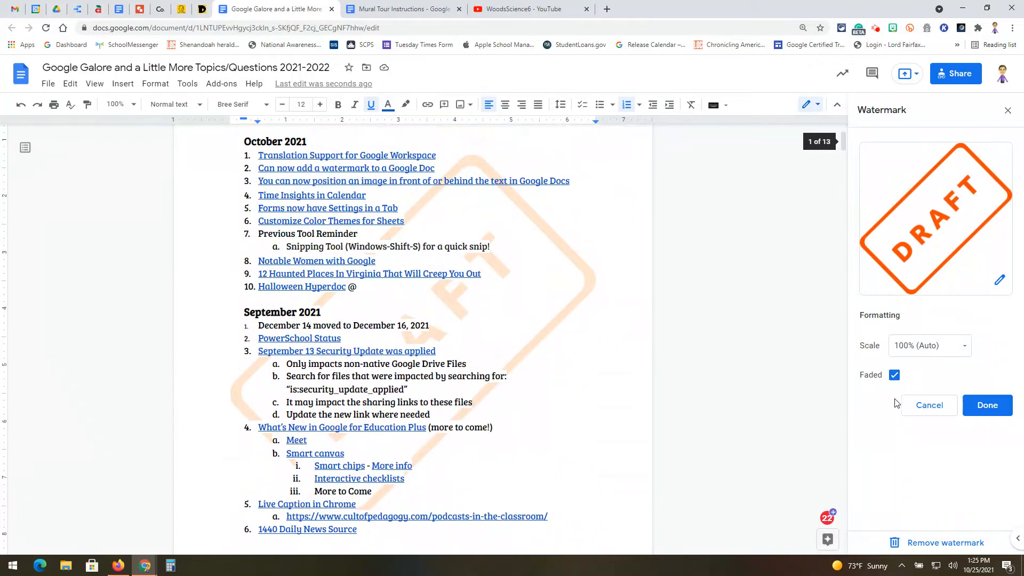
# Toggle the watermark's Faded option off and back on
pyautogui.click(895, 376)
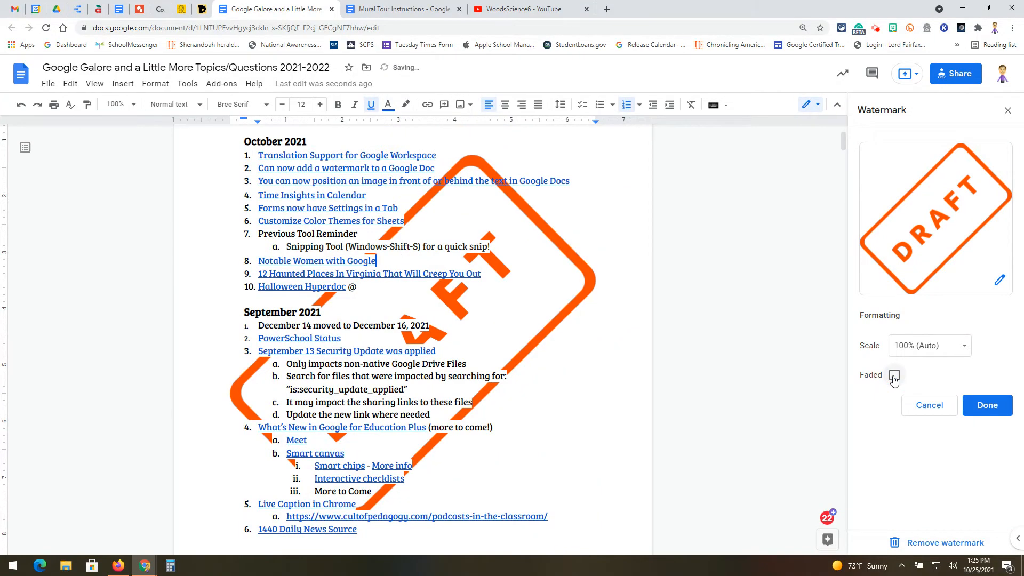
pyautogui.click(894, 376)
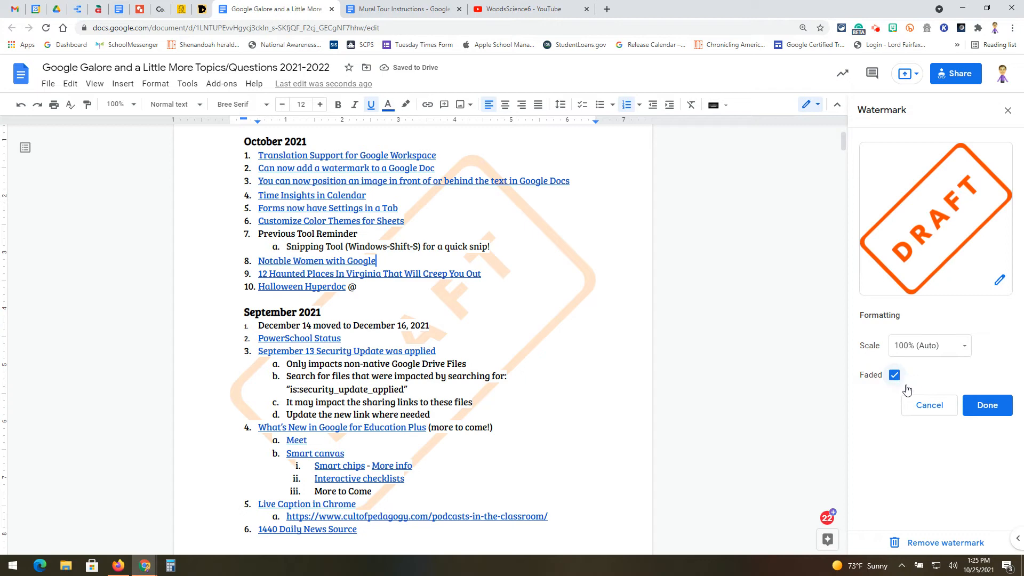
# Try watermark scales of 50% and 500%, then return the scale to 100% (Auto)
pyautogui.click(963, 347)
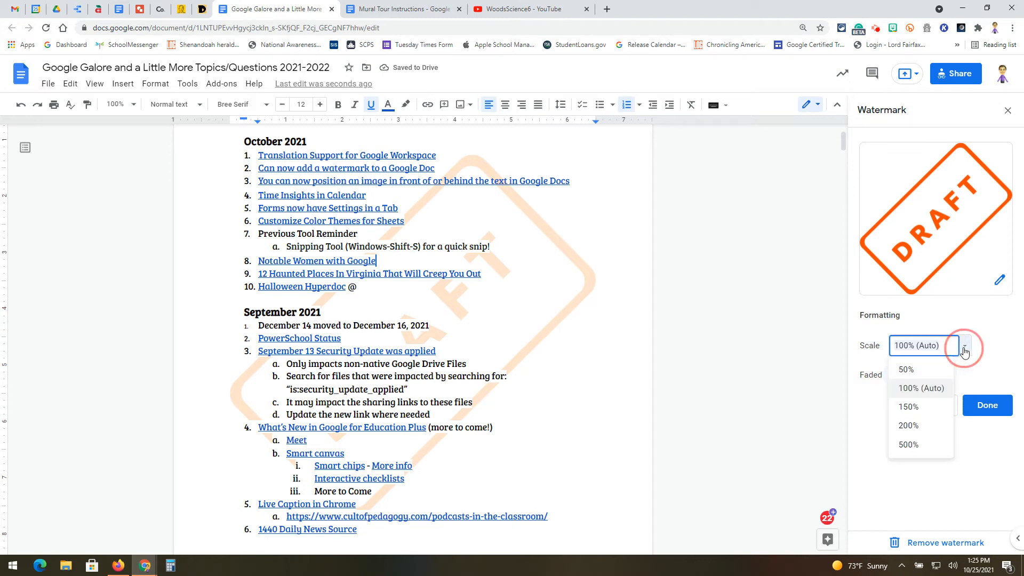
pyautogui.click(934, 370)
pyautogui.click(965, 347)
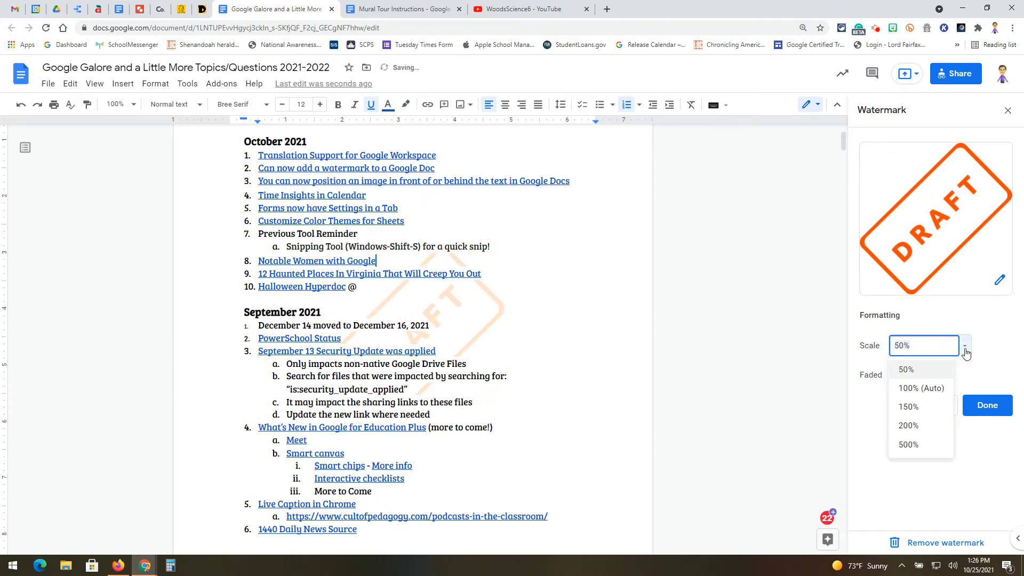
pyautogui.click(932, 445)
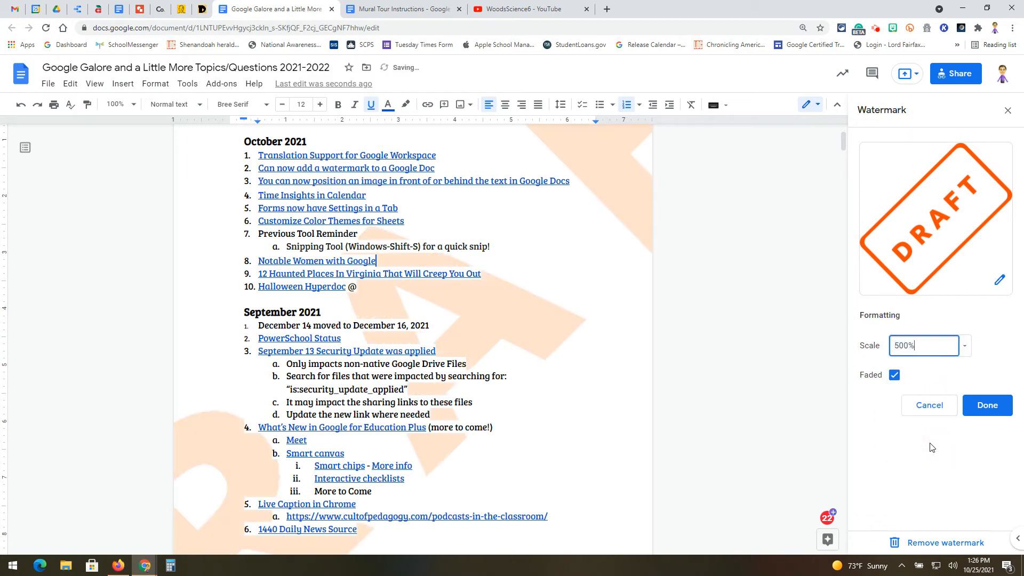
pyautogui.click(965, 346)
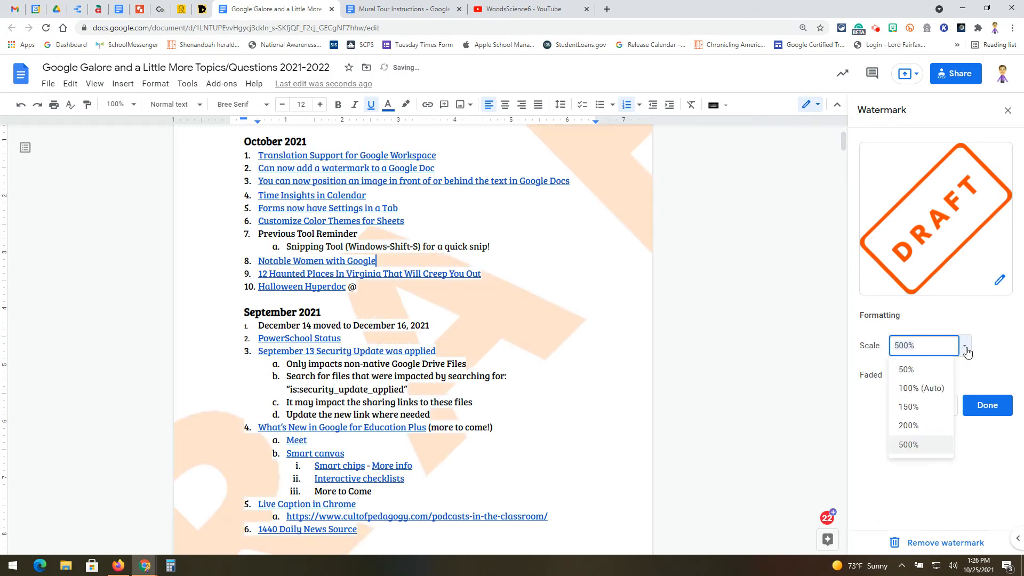
pyautogui.click(934, 390)
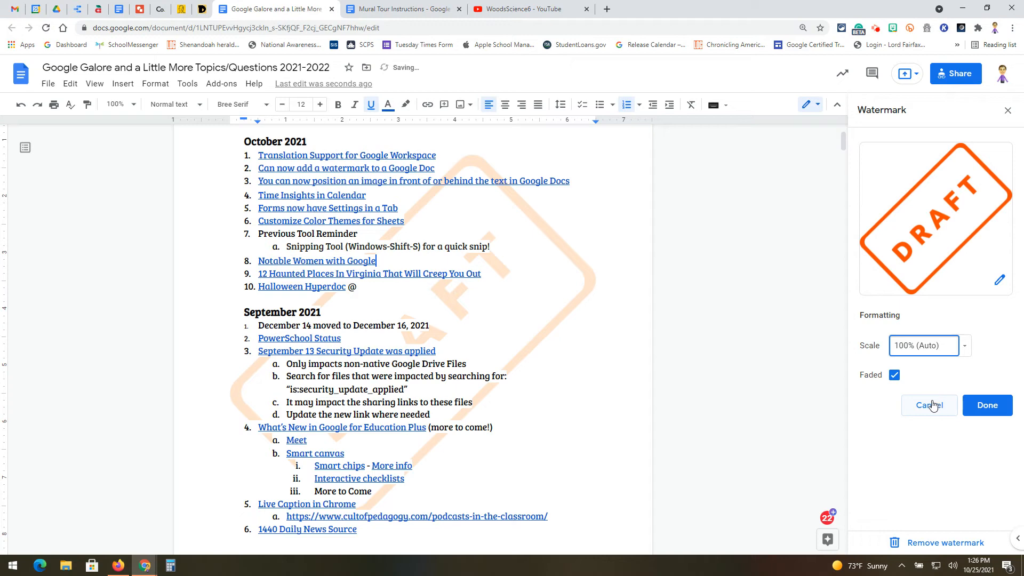
# Remove the watermark and close the Watermark panel
pyautogui.click(947, 542)
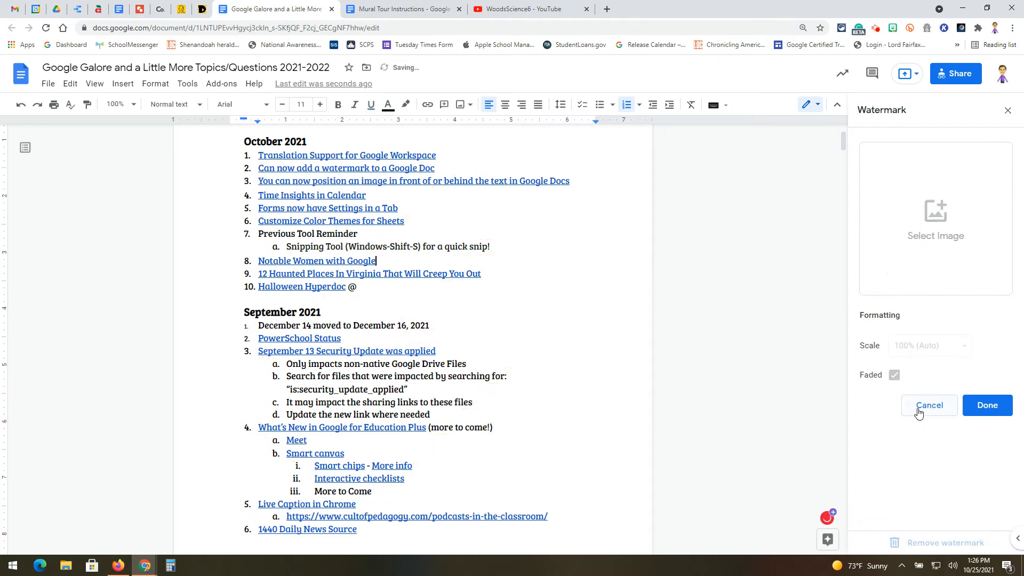
pyautogui.click(919, 408)
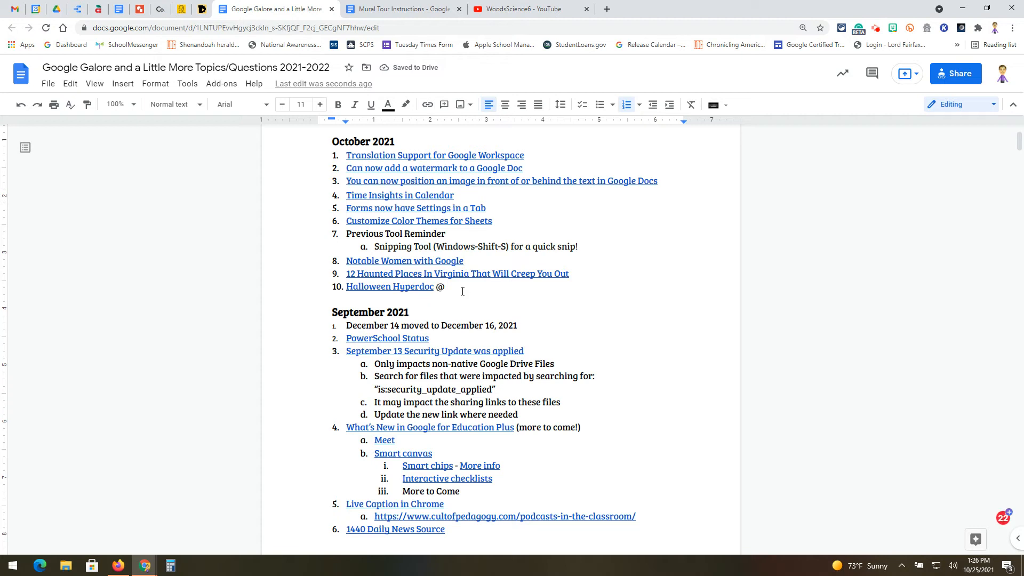
# Open the web image search from the Insert Image options and search for moon images
pyautogui.click(127, 84)
pyautogui.moveTo(136, 105)
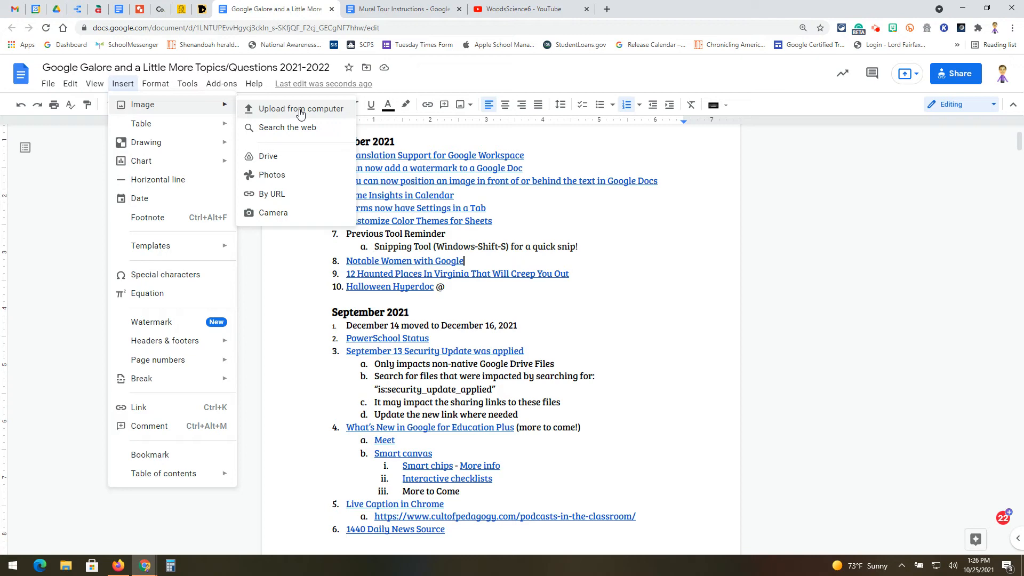
pyautogui.click(298, 130)
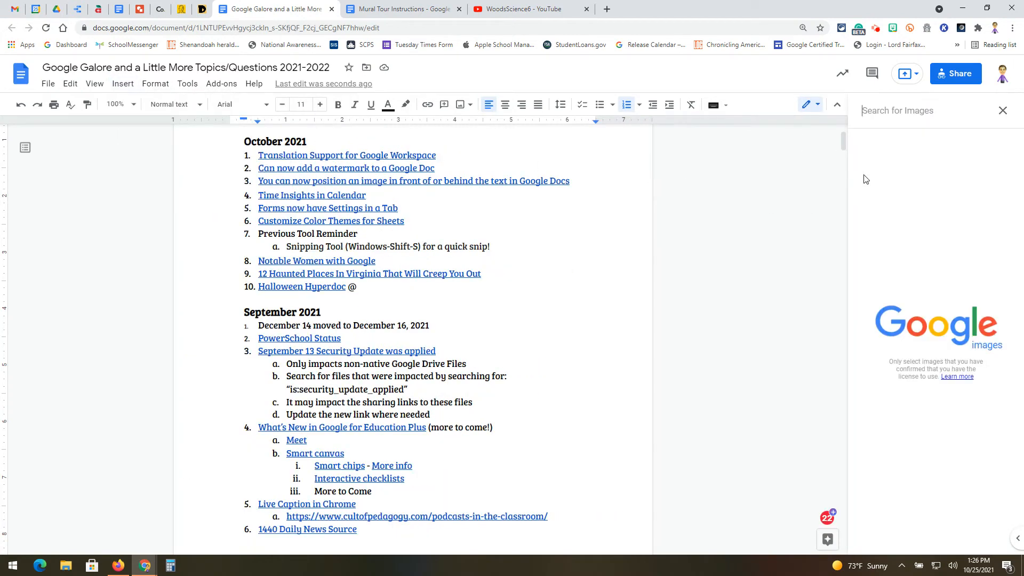
pyautogui.write('moon')
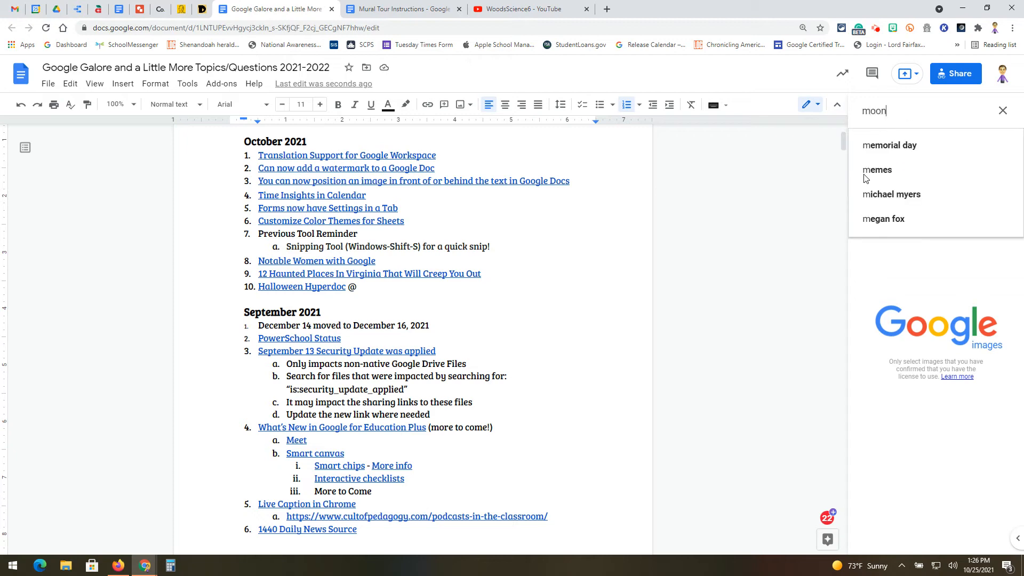
pyautogui.click(866, 171)
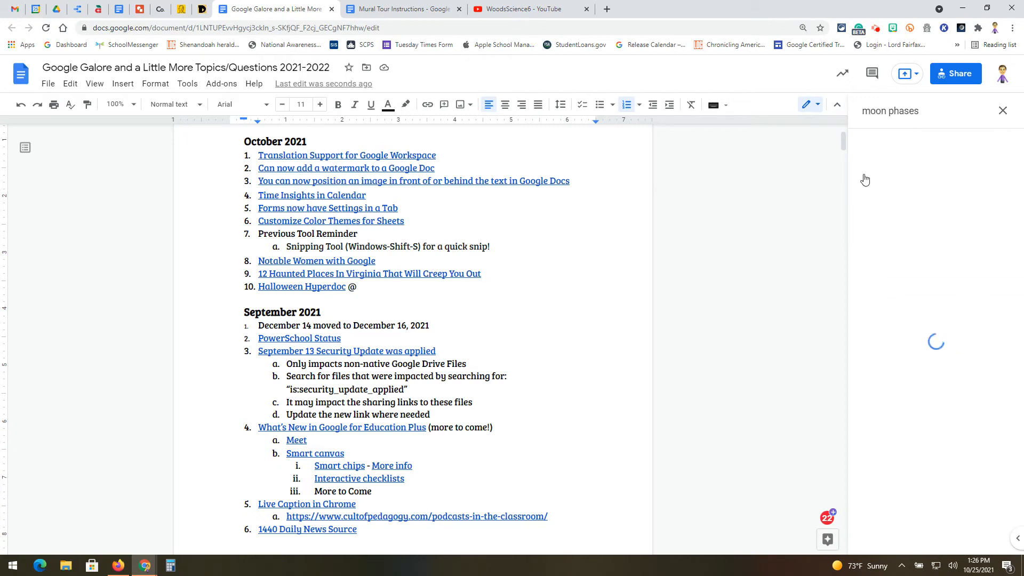
pyautogui.click(944, 116)
pyautogui.press('BackSpace')
pyautogui.press('BackSpace')
pyautogui.press('BackSpace')
pyautogui.press('BackSpace')
pyautogui.press('BackSpace')
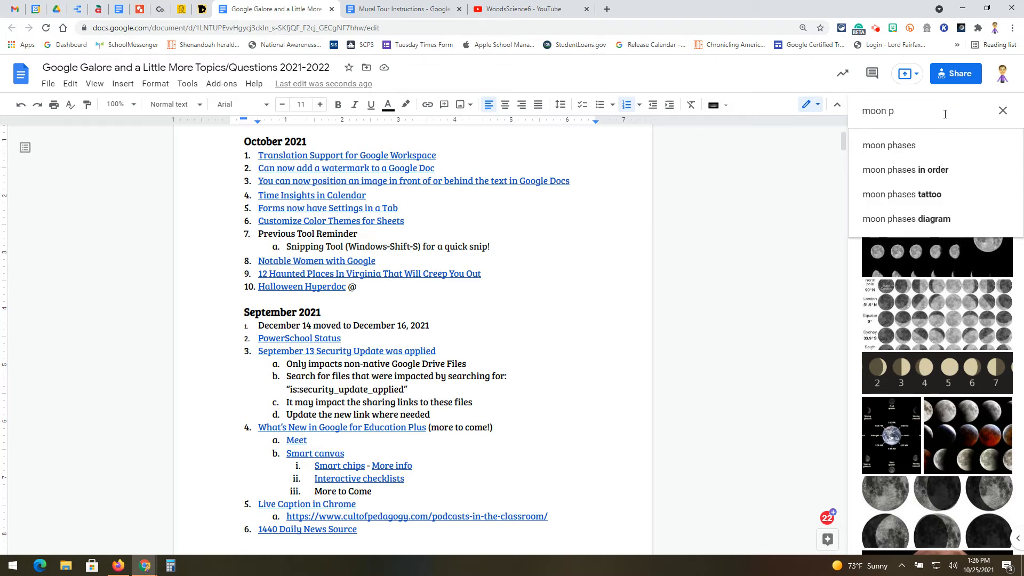
pyautogui.press('BackSpace')
pyautogui.press('BackSpace')
pyautogui.press('Return')
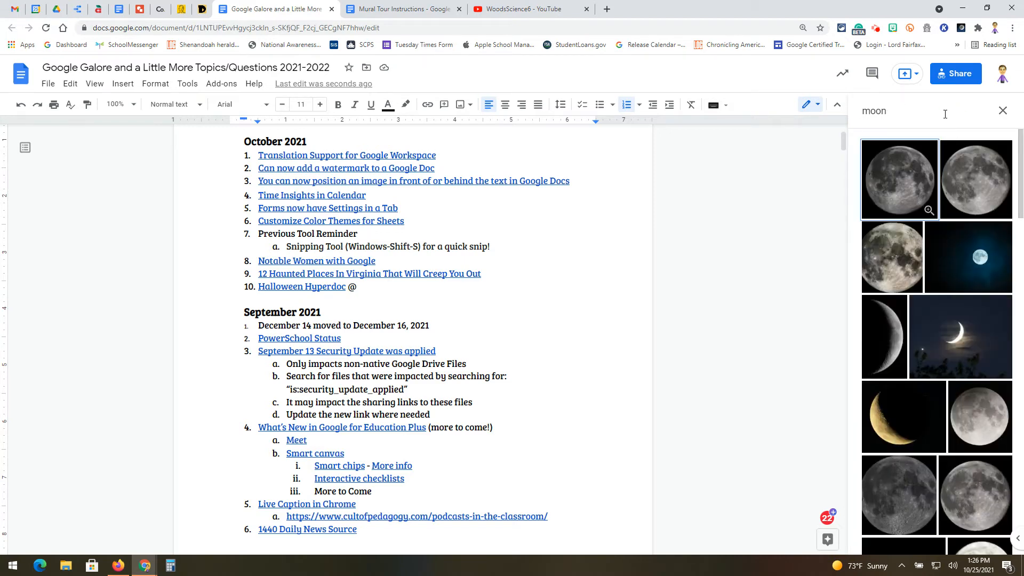
# Insert a full moon photo from the results and resize it to a smaller size
pyautogui.click(903, 195)
pyautogui.click(998, 544)
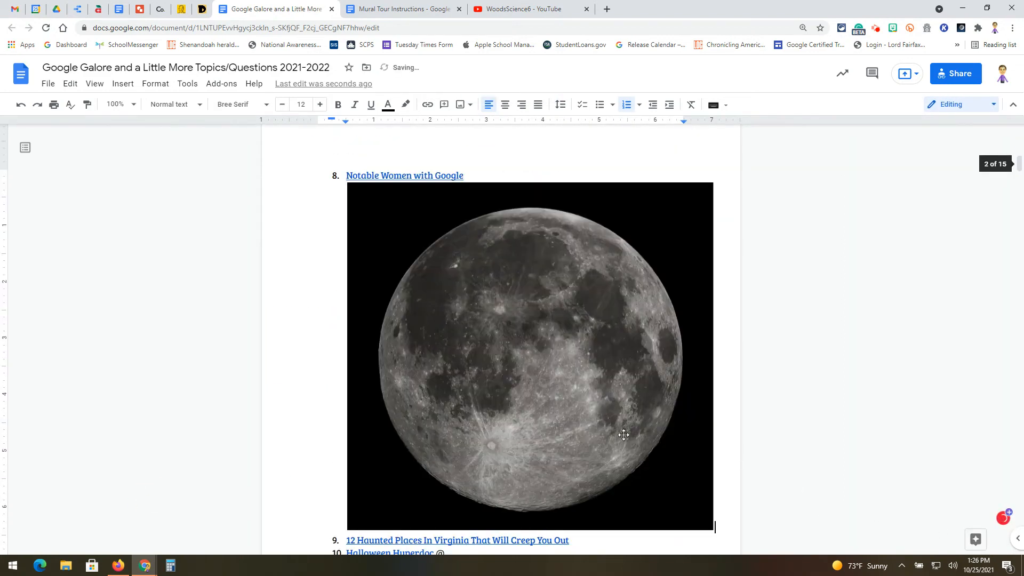
pyautogui.click(647, 475)
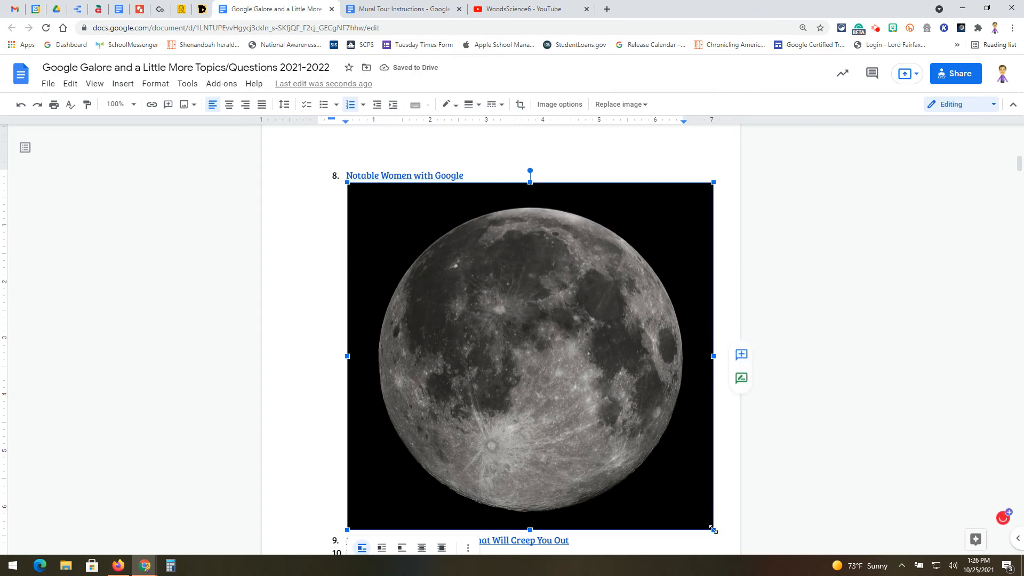
pyautogui.moveTo(713, 530); pyautogui.dragTo(489, 279)
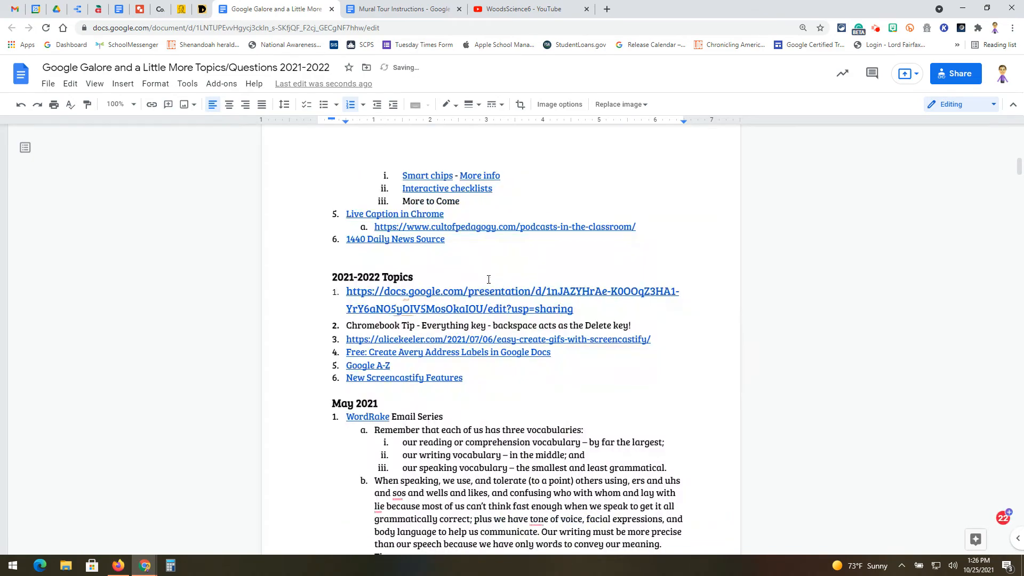
# Set the moon image to Wrap text and move it beside the October 2021 list
pyautogui.scroll(11, 529, 293)
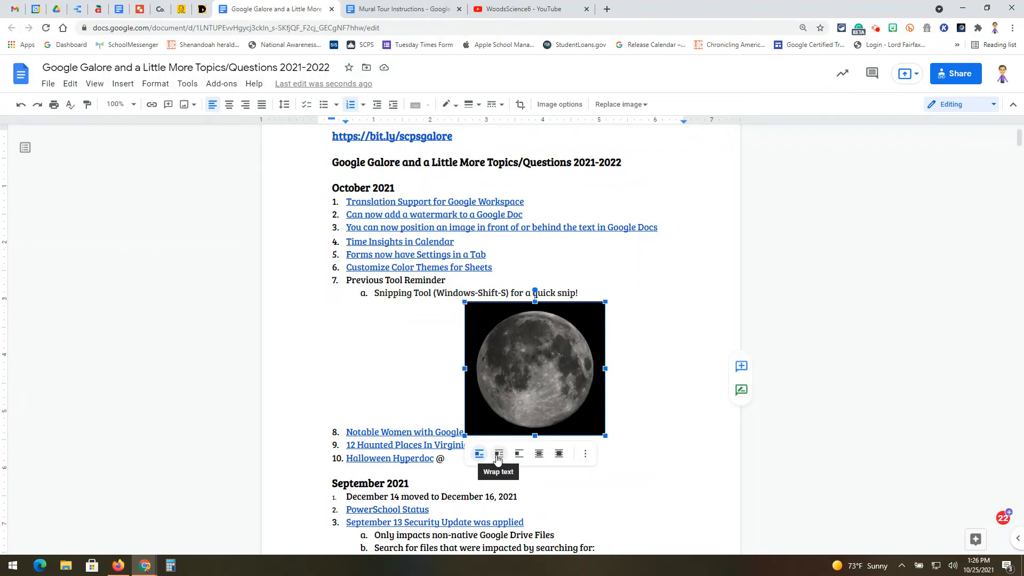
pyautogui.click(499, 454)
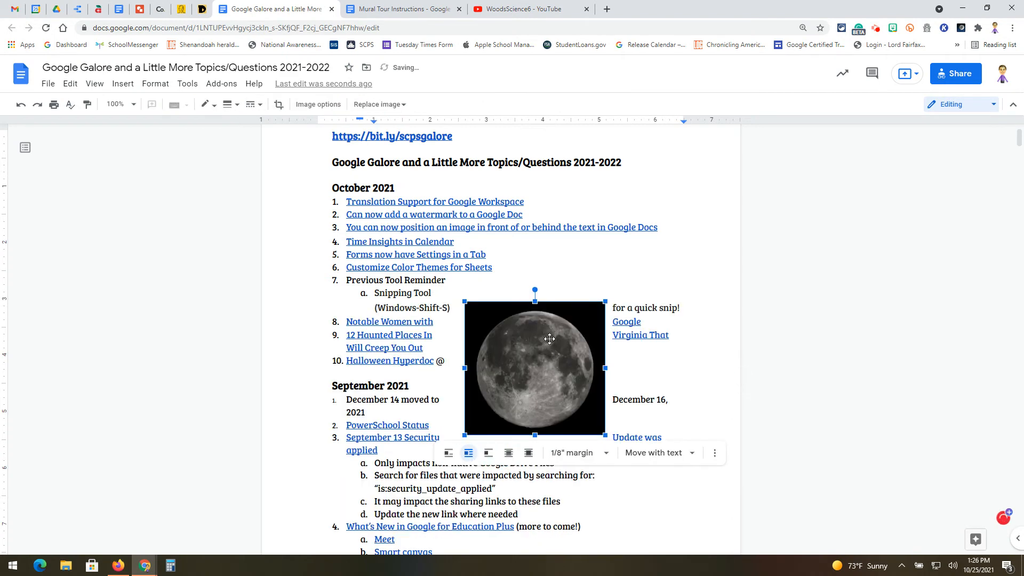
pyautogui.moveTo(549, 340); pyautogui.dragTo(644, 321)
pyautogui.moveTo(634, 412); pyautogui.dragTo(603, 388)
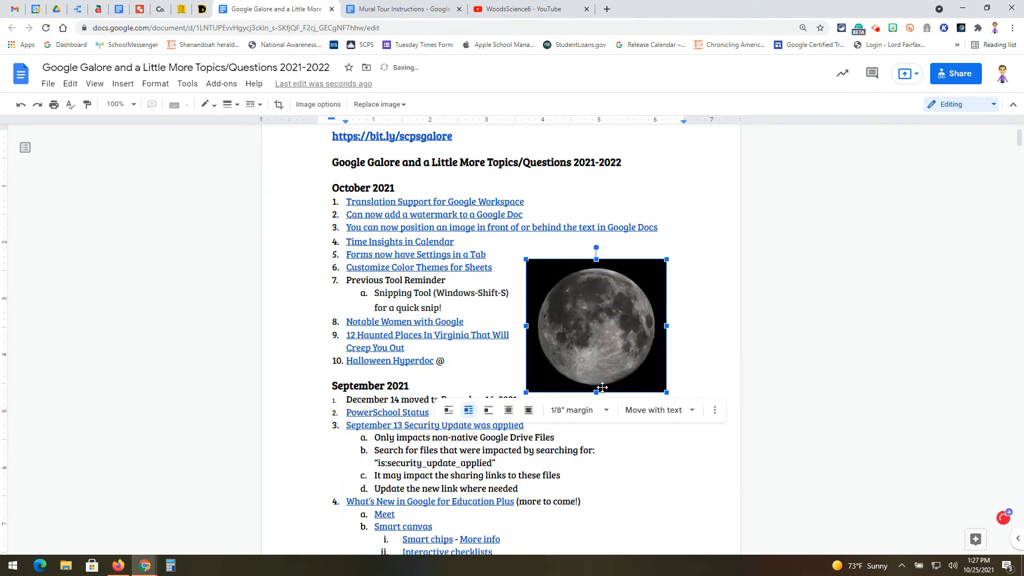
# Open the image's position options and set its text wrapping to Behind text
pyautogui.click(686, 411)
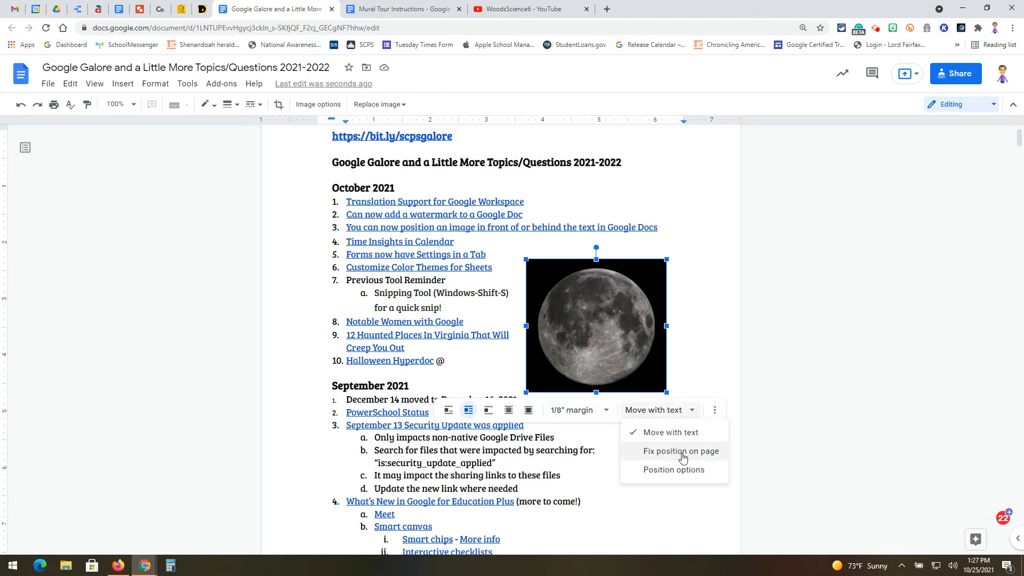
pyautogui.click(674, 470)
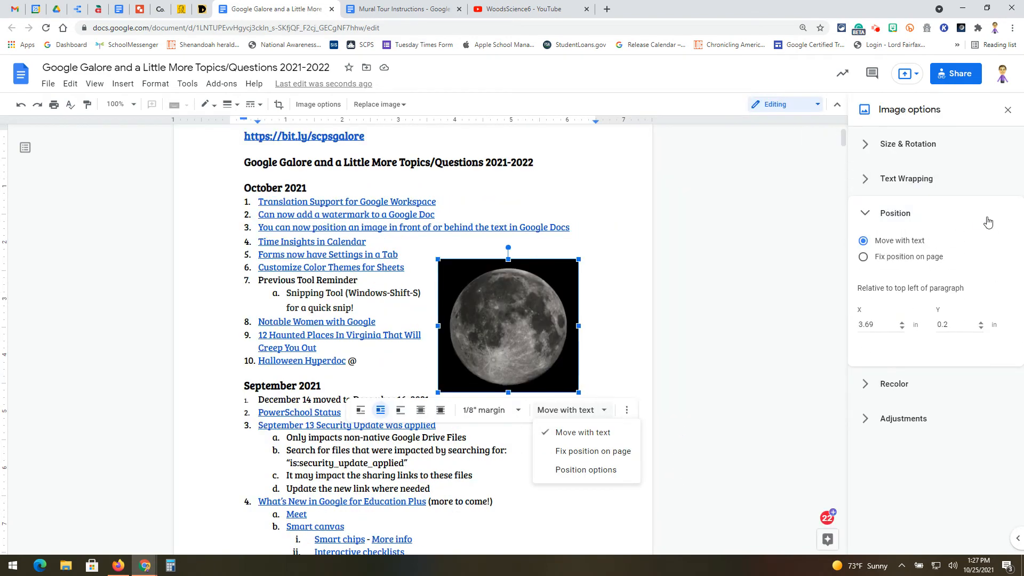
pyautogui.click(868, 183)
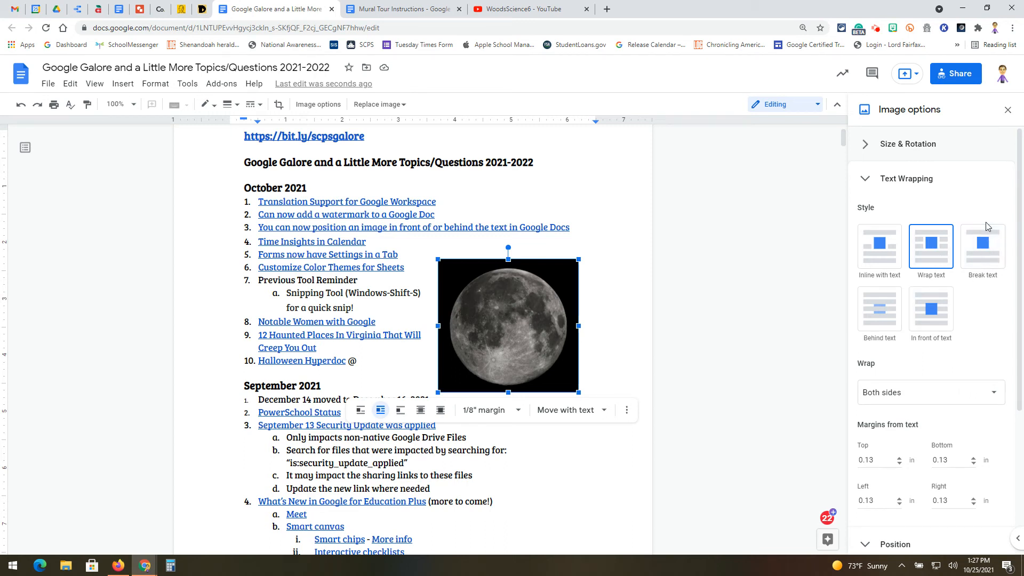
pyautogui.click(880, 312)
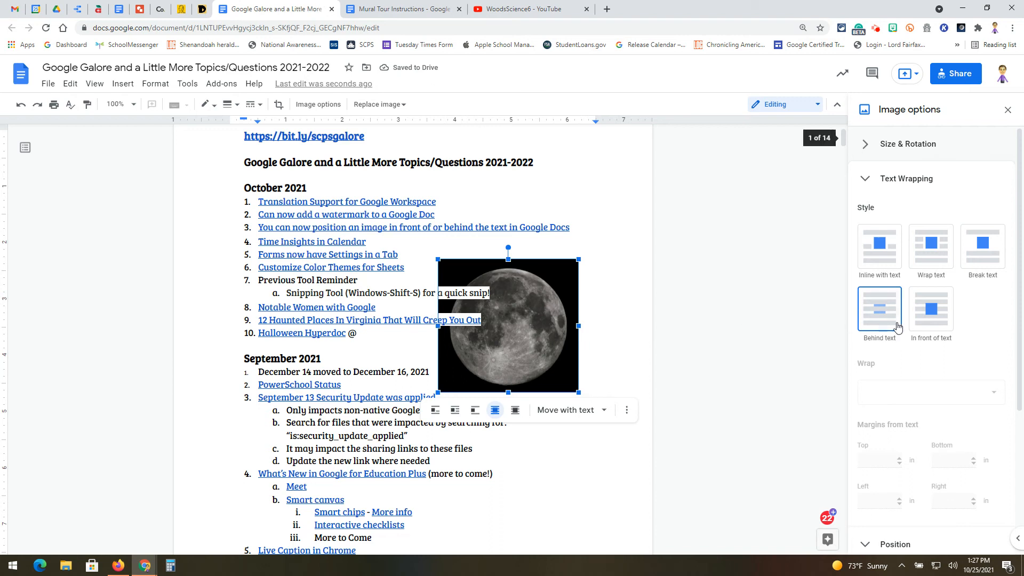
# Switch the wrapping to In front of text, return it to Behind text, and close the Image options panel
pyautogui.click(925, 319)
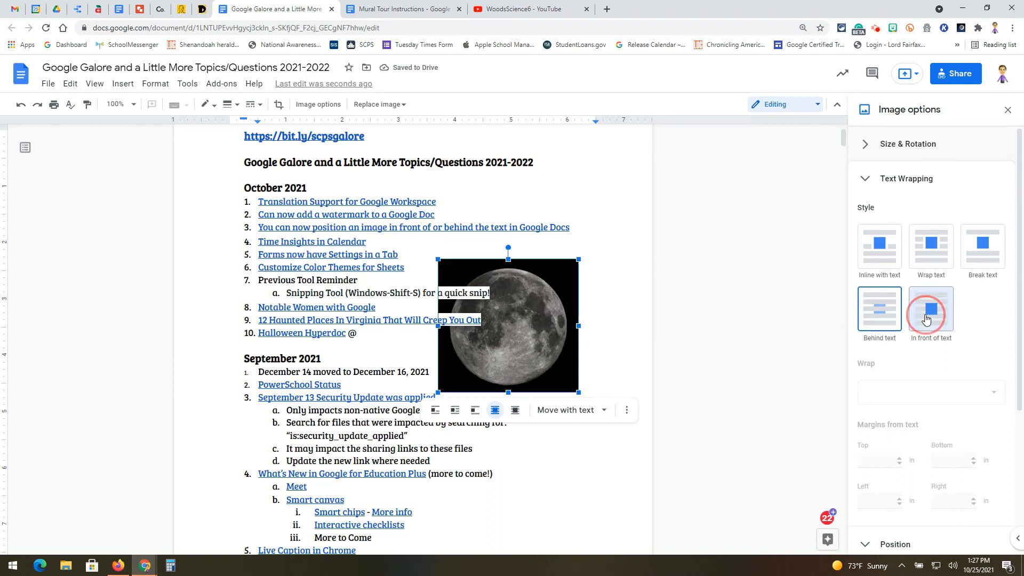
pyautogui.click(880, 316)
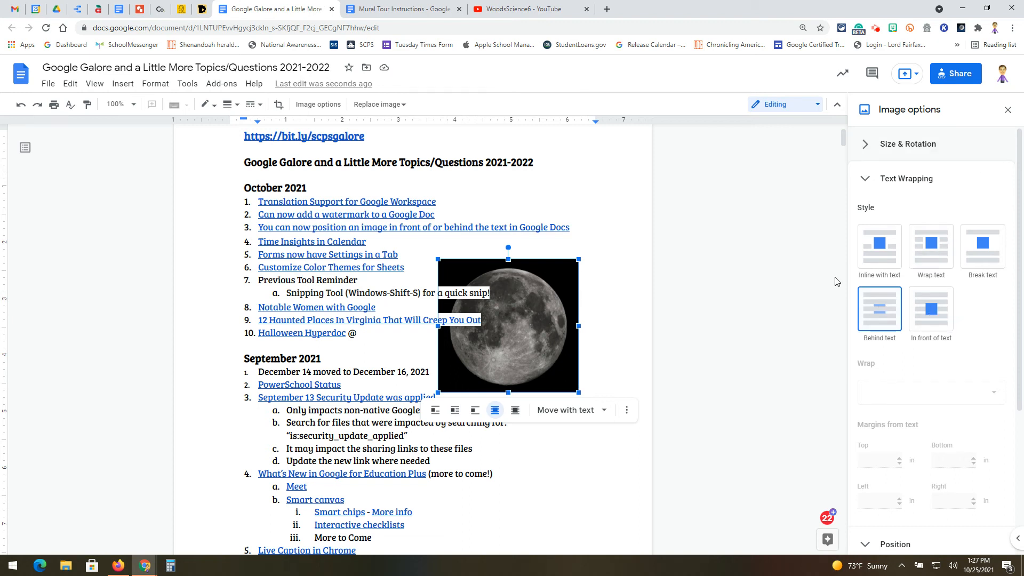
pyautogui.click(1007, 111)
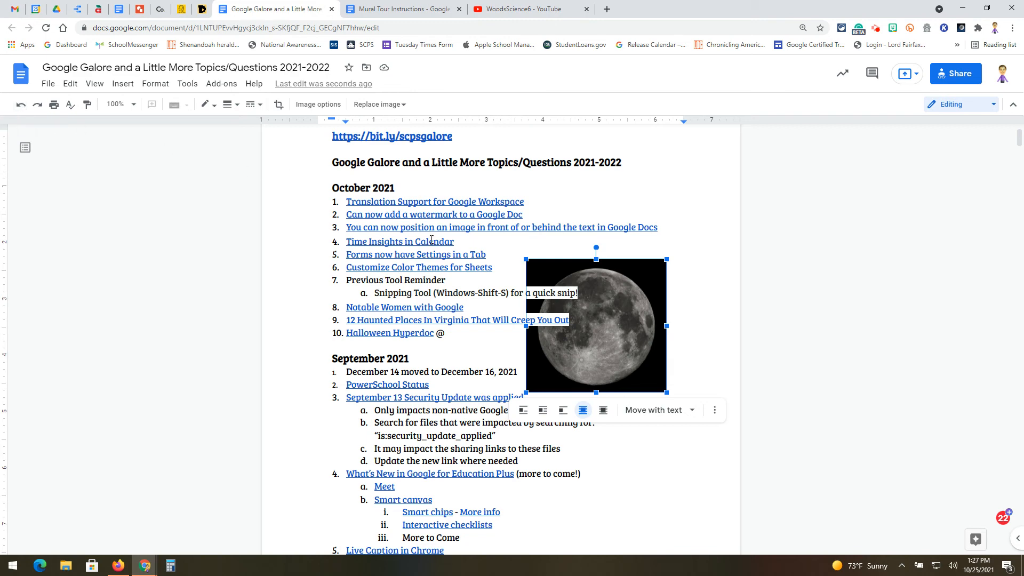
# Convert the September 2021 numbered list into a checklist
pyautogui.click(398, 410)
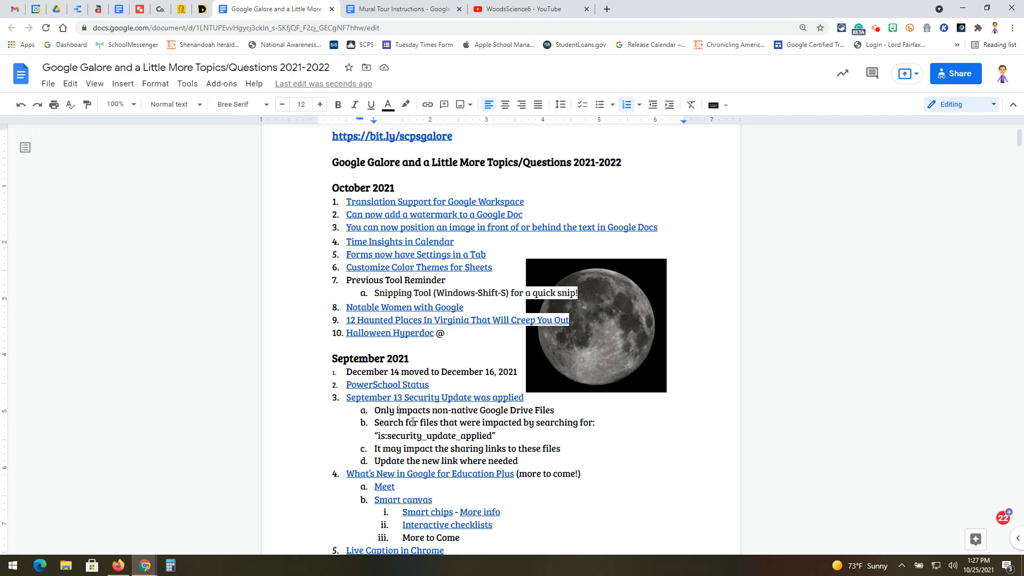
pyautogui.scroll(-4, 412, 422)
pyautogui.moveTo(449, 367); pyautogui.dragTo(348, 263)
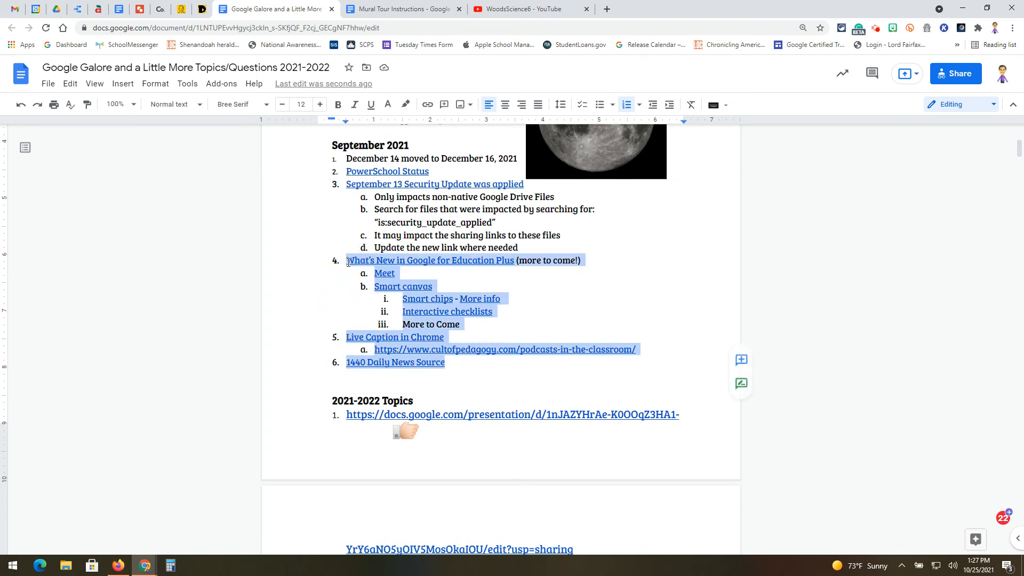
pyautogui.click(582, 106)
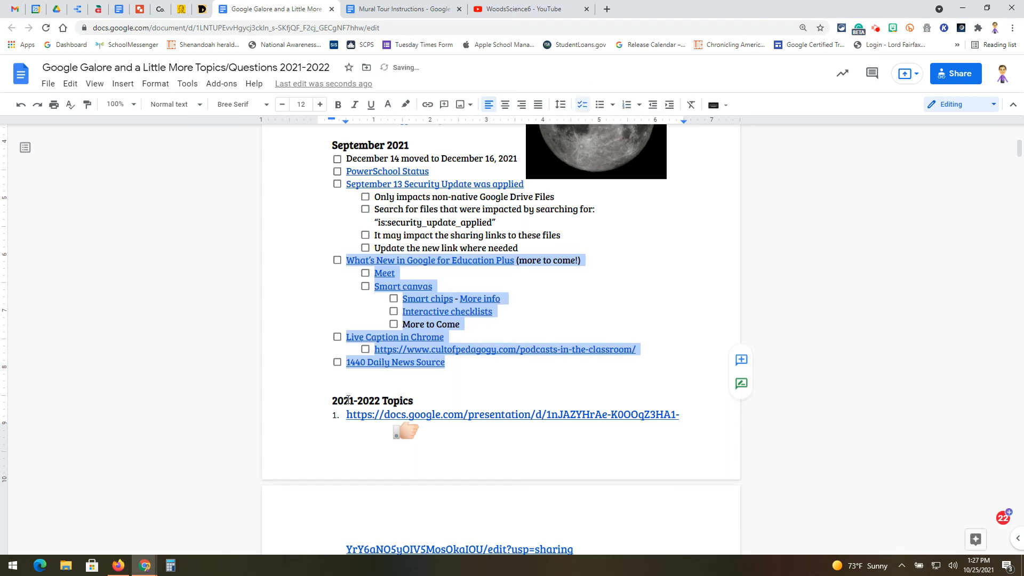
# Check off several September checklist items, then uncheck them again
pyautogui.click(337, 184)
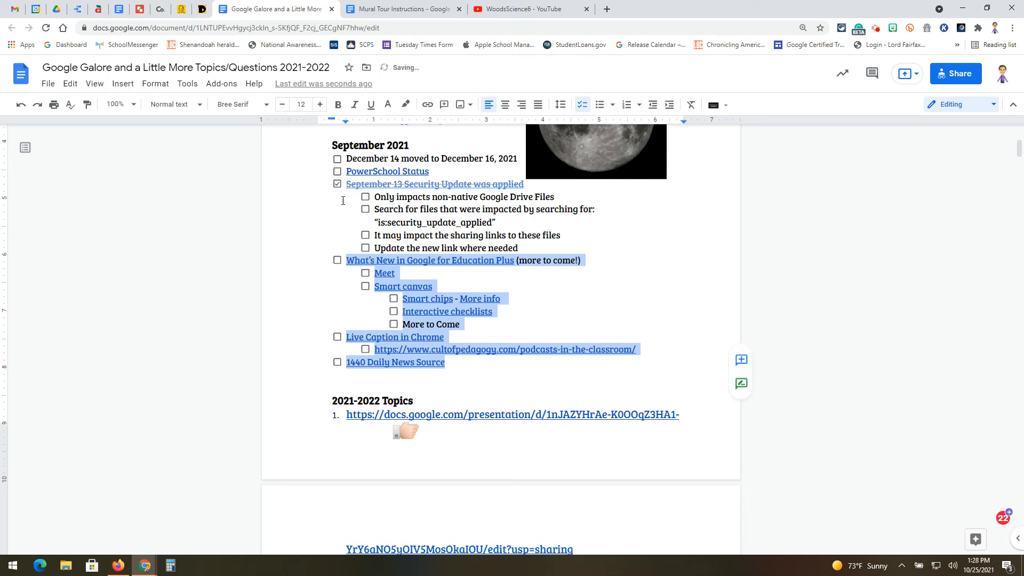
pyautogui.click(365, 210)
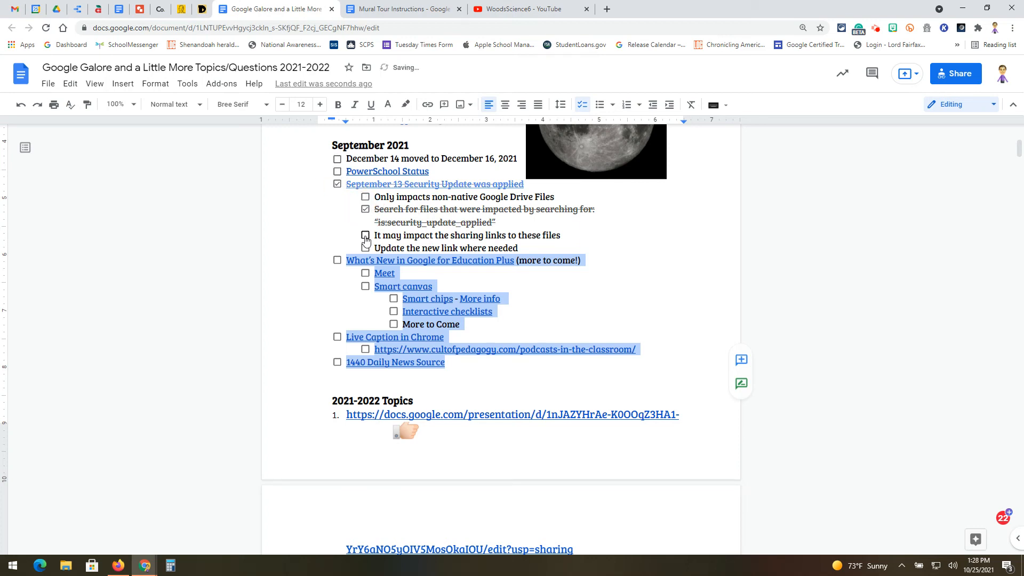
pyautogui.click(365, 235)
pyautogui.click(365, 235)
pyautogui.click(365, 209)
pyautogui.click(337, 184)
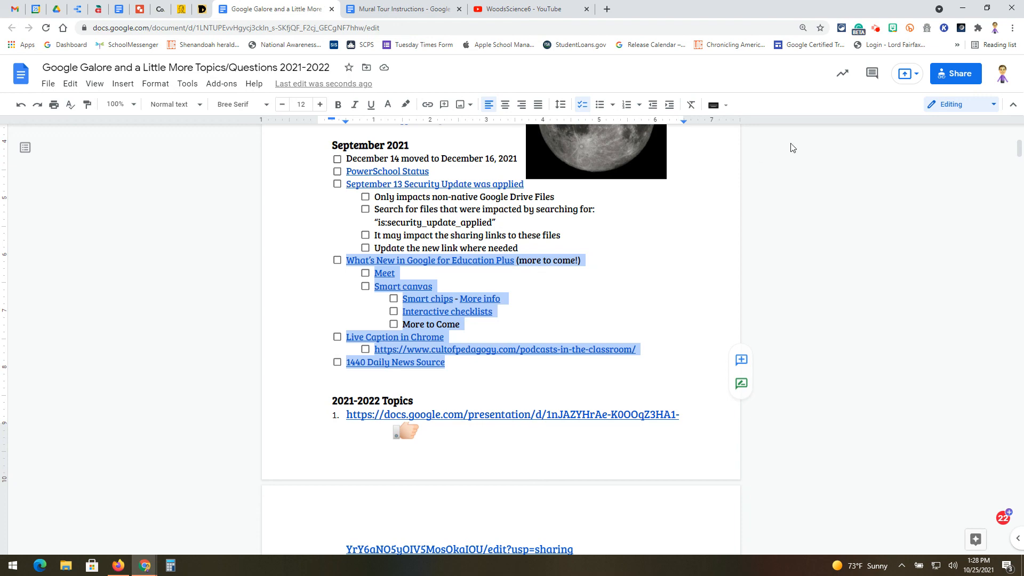
pyautogui.click(875, 28)
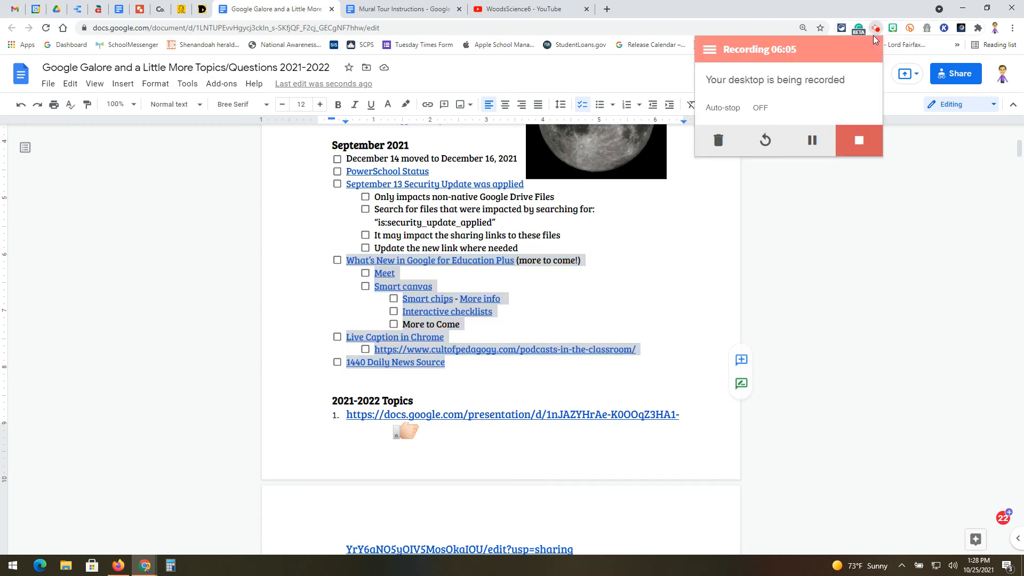